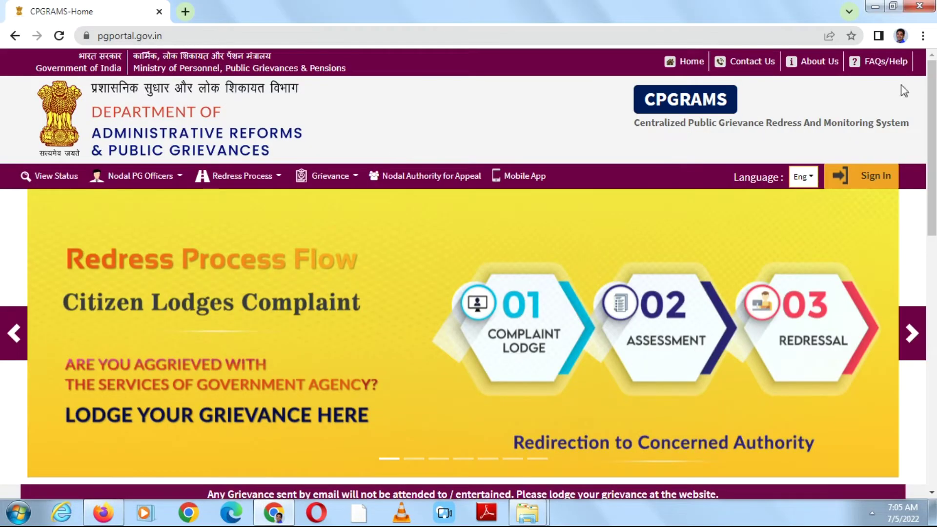
# - Scroll down the CPGRAMS home page past the Redress Process Flow banner
pyautogui.scroll(-2, 935, 108)
# - Go to the CPGRAMS User Login page through Sign In
pyautogui.scroll(2, 935, 107)
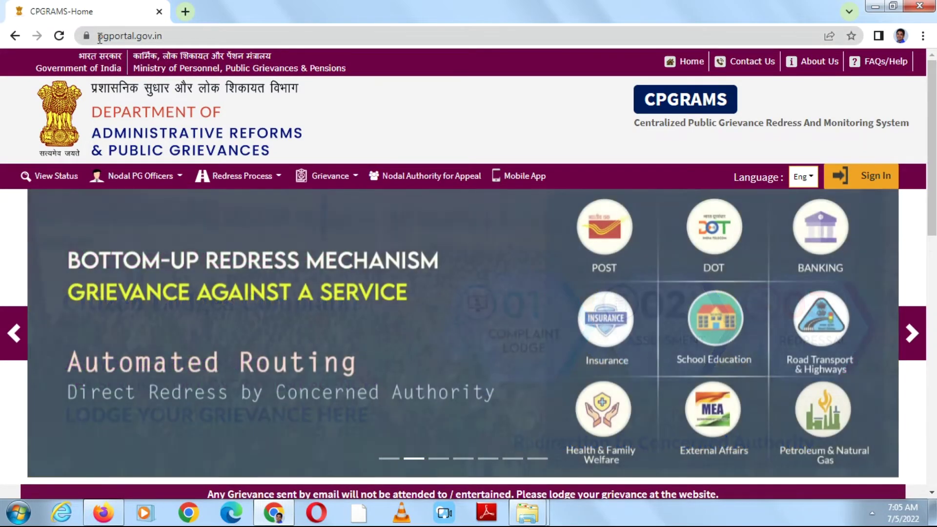
pyautogui.moveTo(102, 37); pyautogui.dragTo(177, 38)
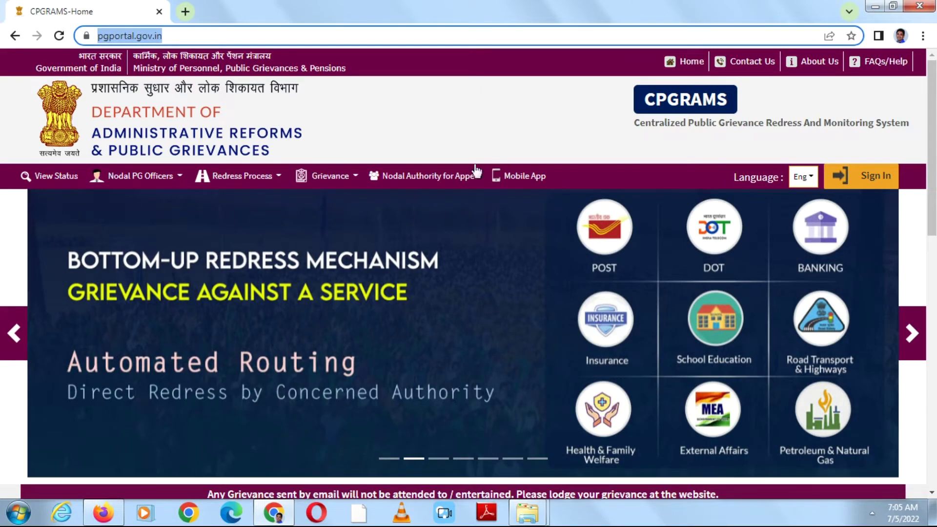
pyautogui.click(625, 126)
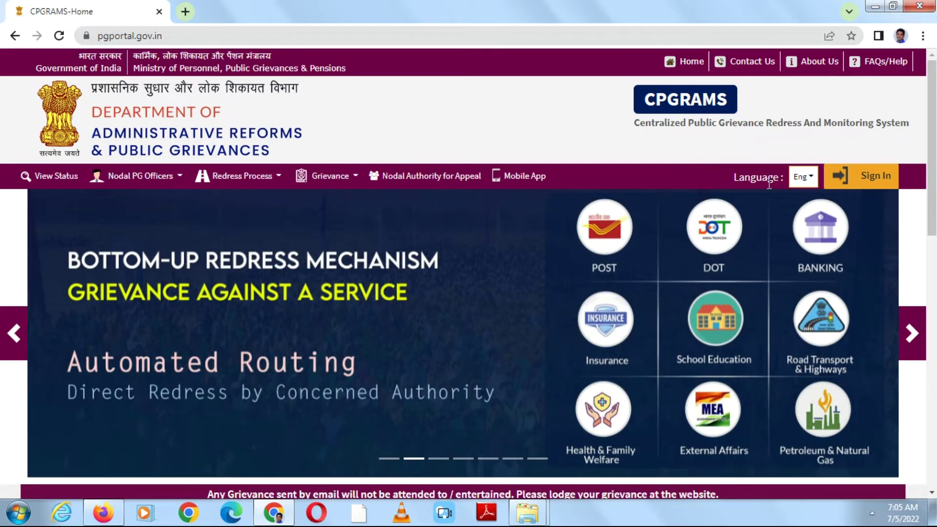
pyautogui.click(877, 181)
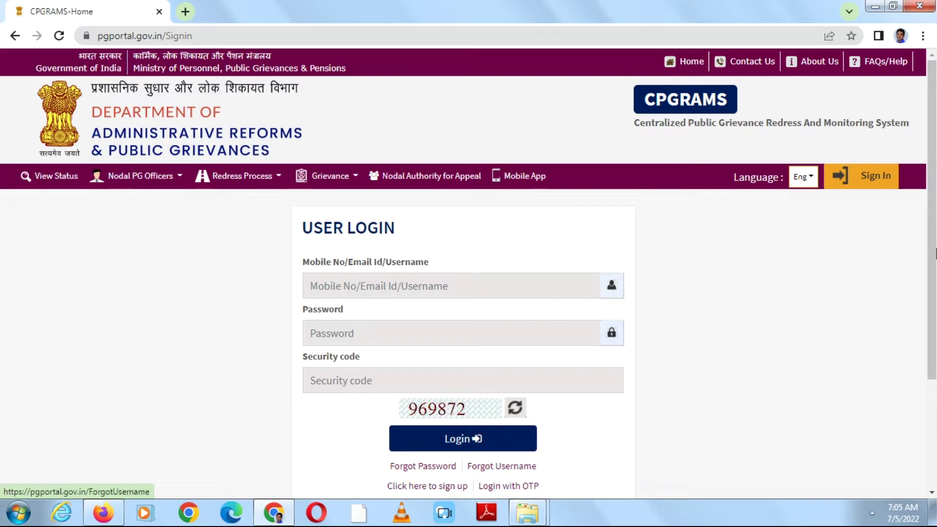
pyautogui.scroll(-2, 934, 328)
# - Open the new-user Registration/Sign up form and check its name and address fields
pyautogui.scroll(-1, 933, 328)
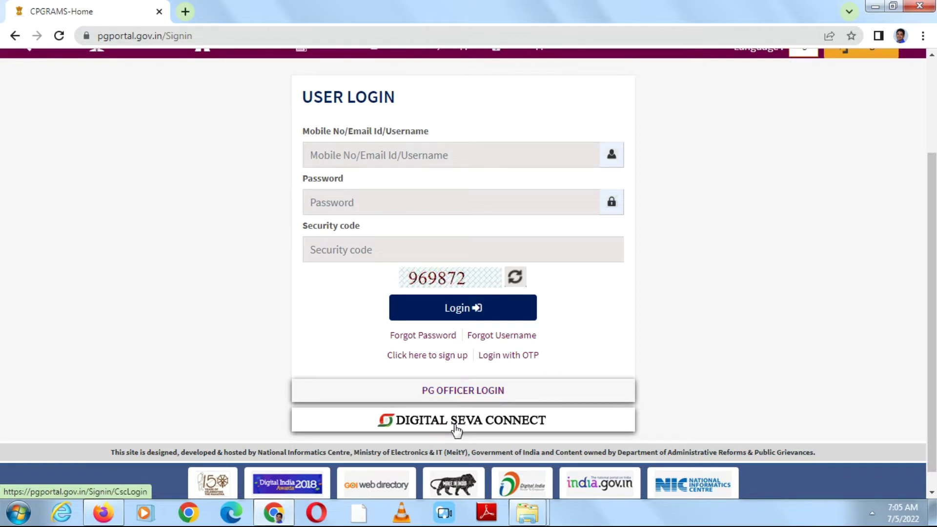
pyautogui.click(436, 361)
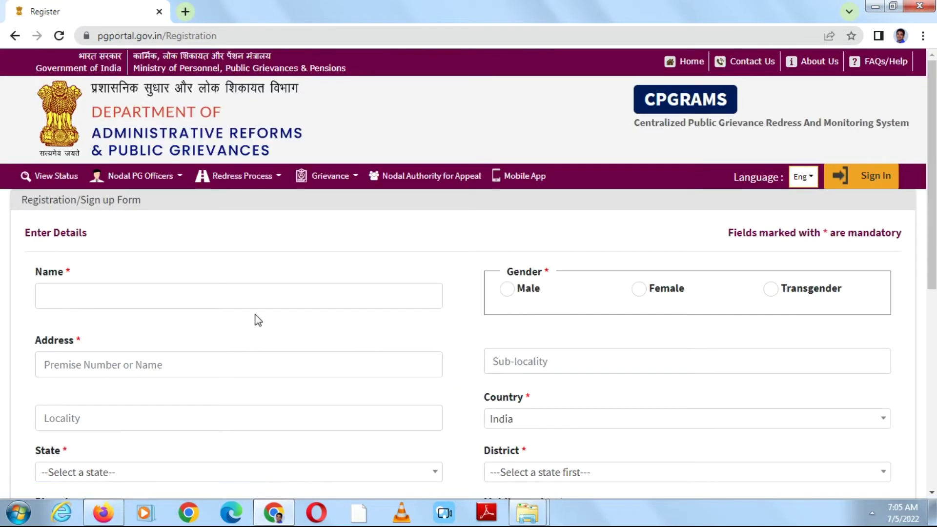
pyautogui.click(260, 302)
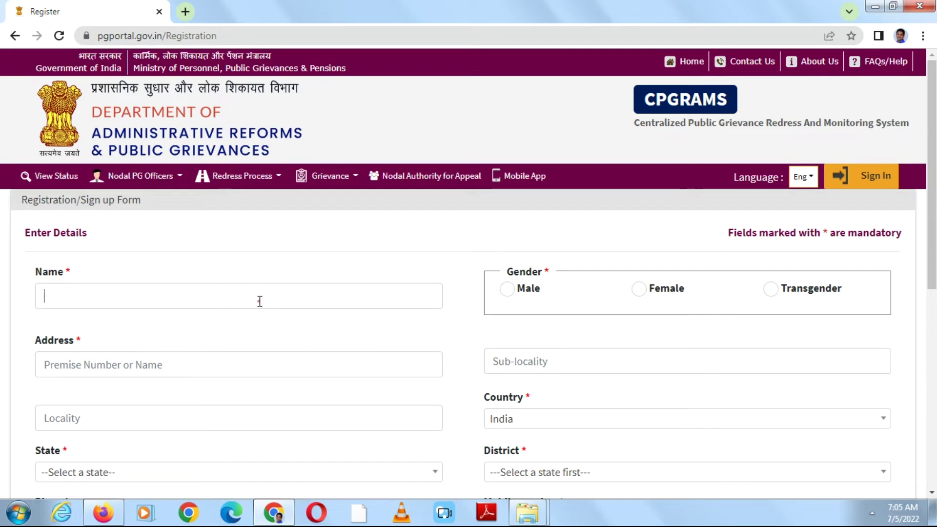
pyautogui.click(311, 372)
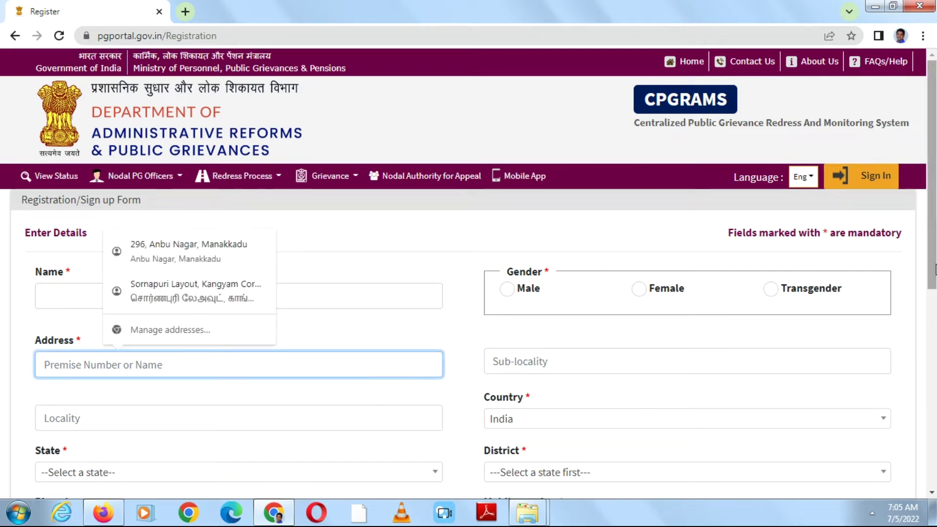
# - Scroll through the rest of the registration form, then return to the login page
pyautogui.moveTo(933, 277); pyautogui.dragTo(935, 396)
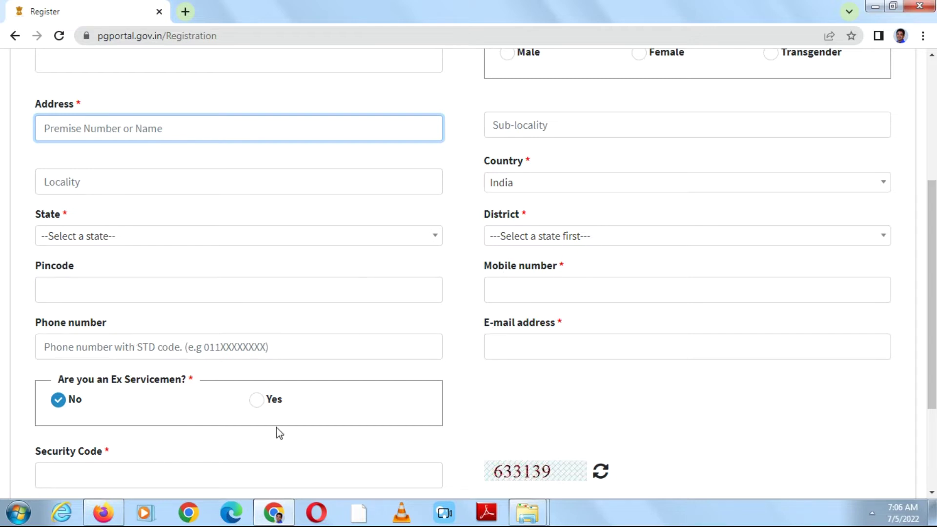
pyautogui.scroll(-3, 469, 273)
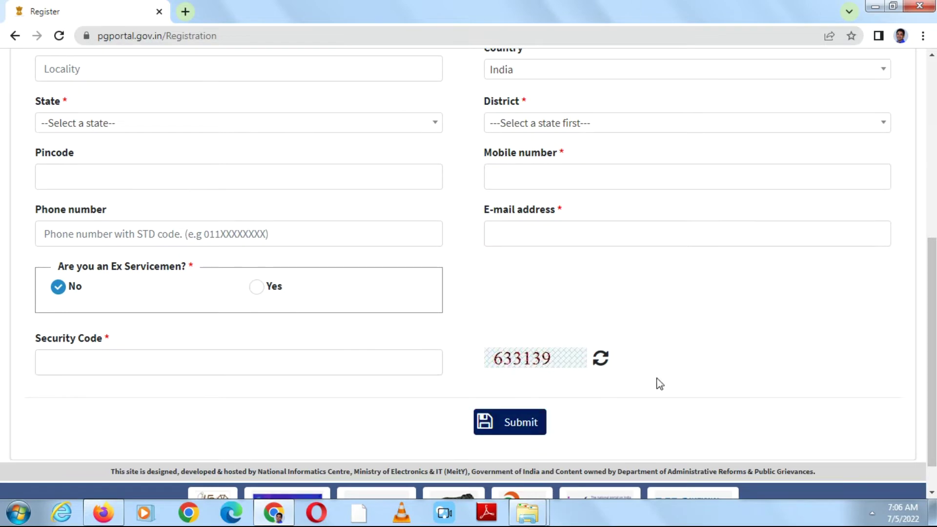
pyautogui.moveTo(934, 356); pyautogui.dragTo(907, 166)
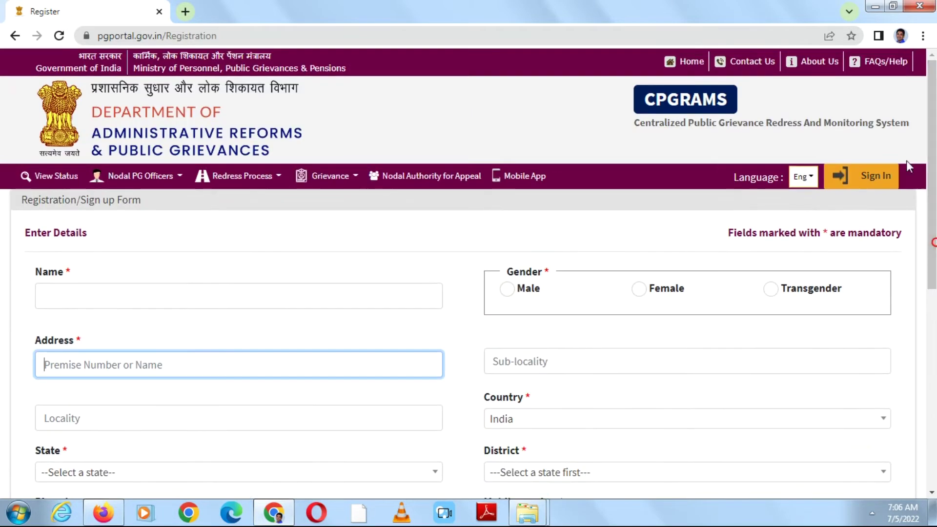
pyautogui.click(869, 180)
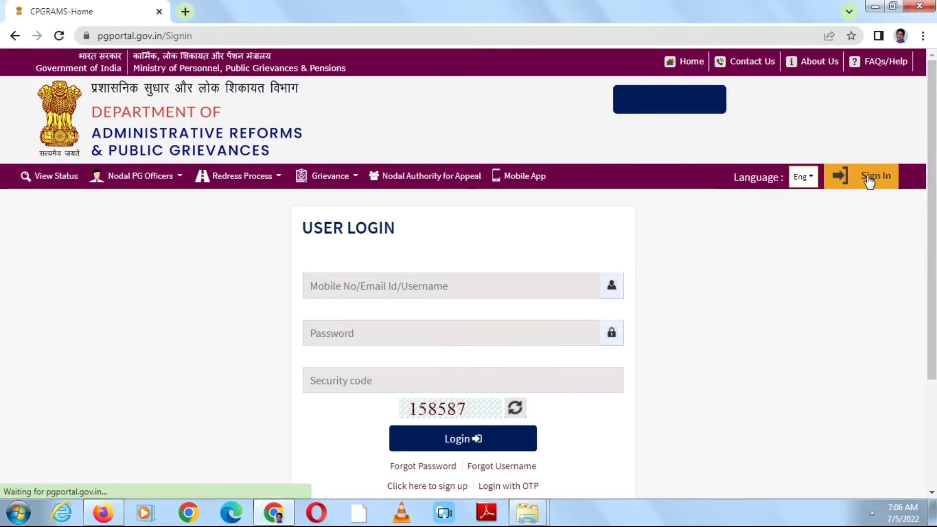
# - Log in with the account's e-mail username, password and the displayed security code
pyautogui.click(496, 291)
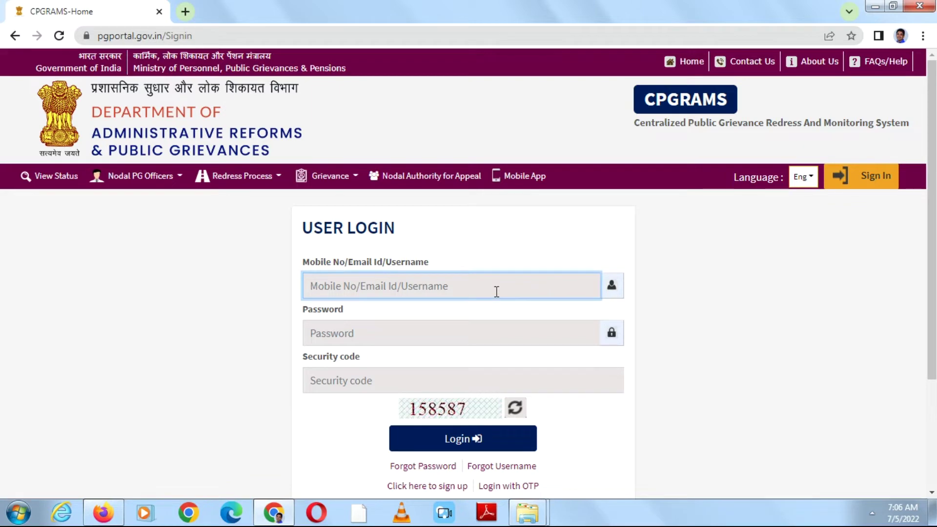
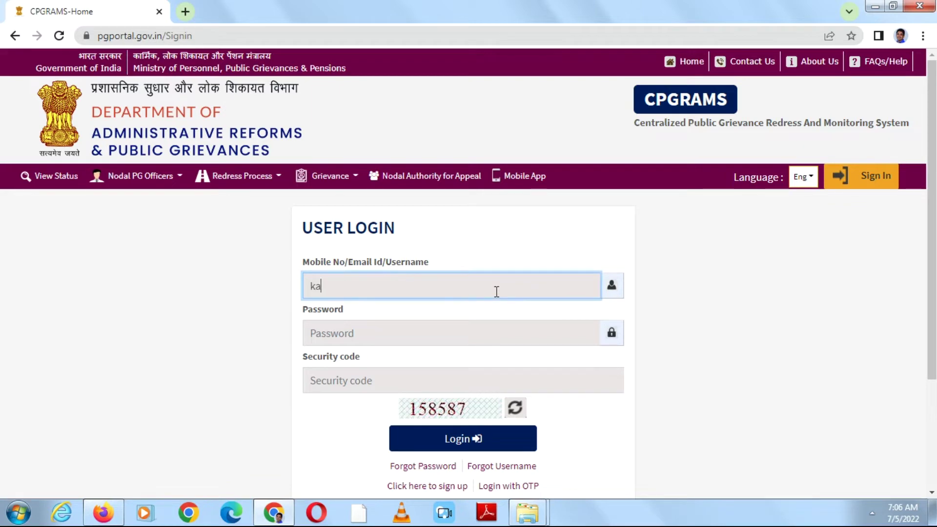
pyautogui.press('Tab')
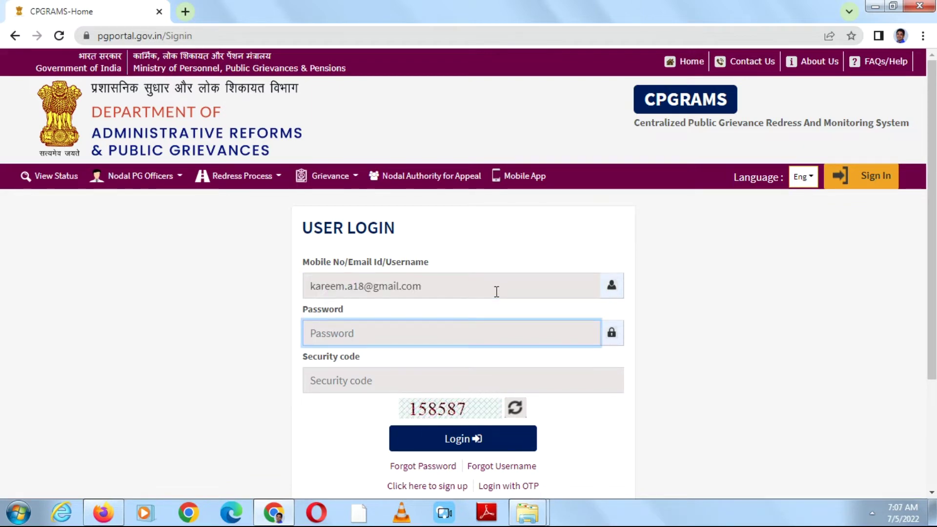
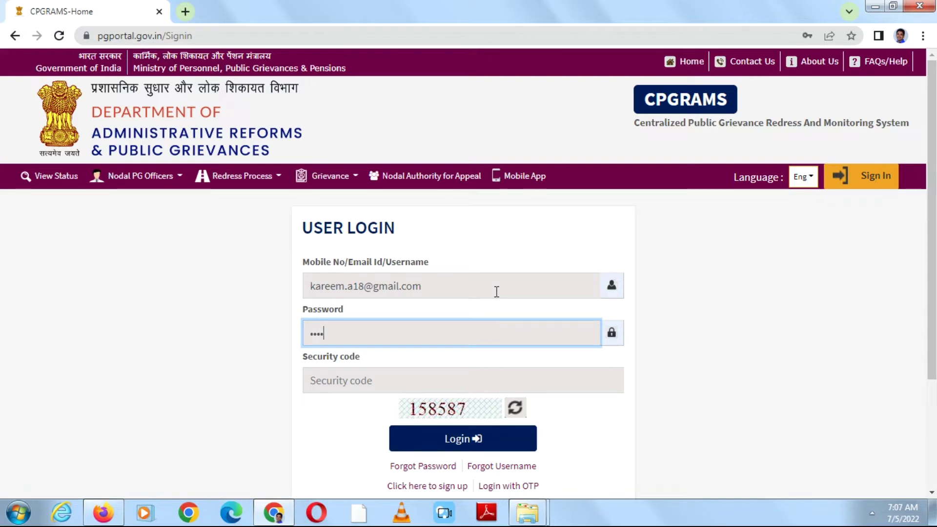
pyautogui.press('Tab')
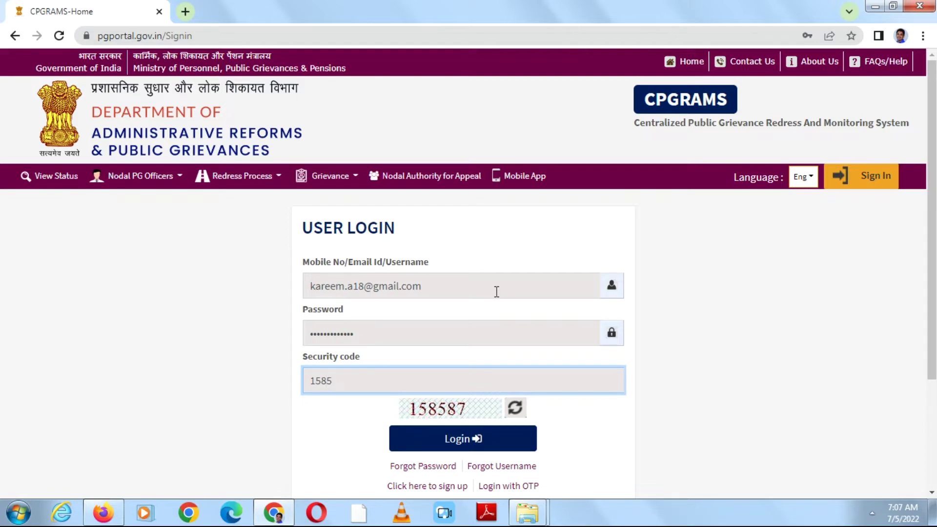
pyautogui.click(457, 445)
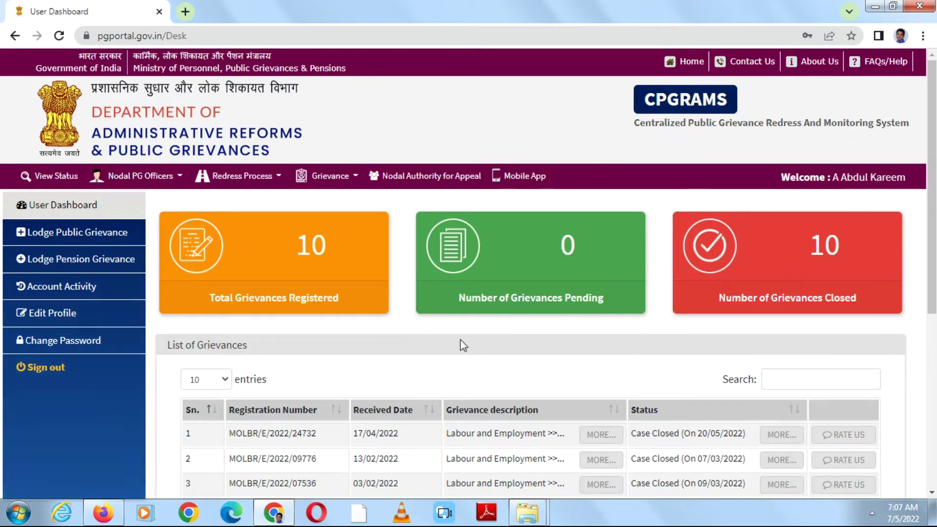
# - Choose Lodge Public Grievance from the Grievance menu on the dashboard
pyautogui.scroll(-2, 934, 203)
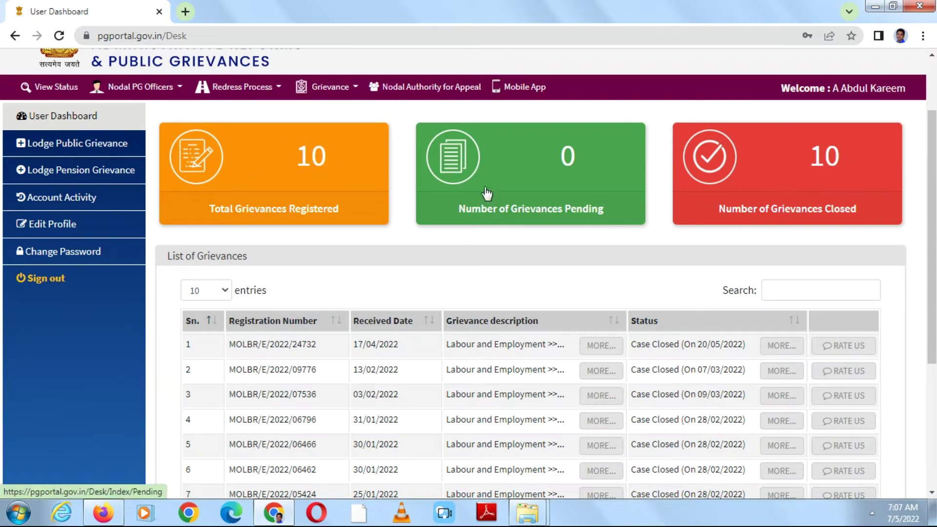
pyautogui.moveTo(933, 242); pyautogui.dragTo(933, 209)
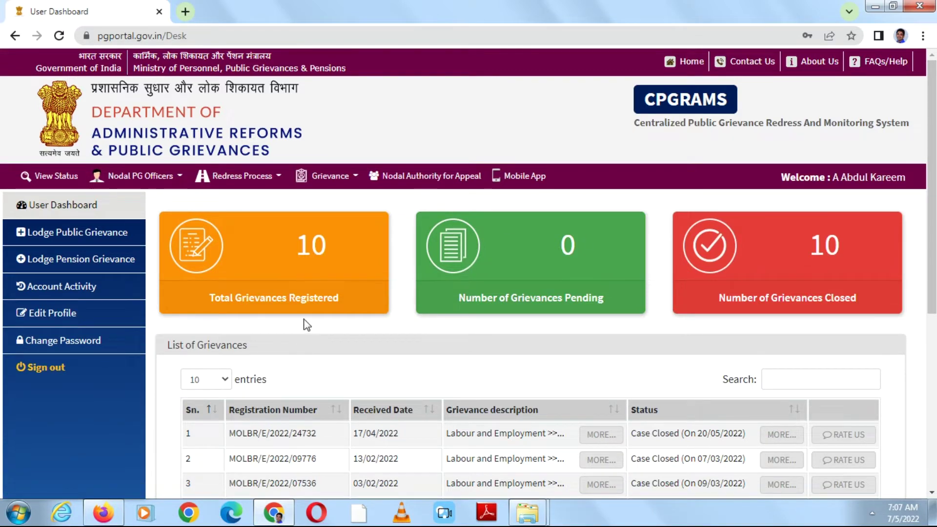
pyautogui.click(352, 179)
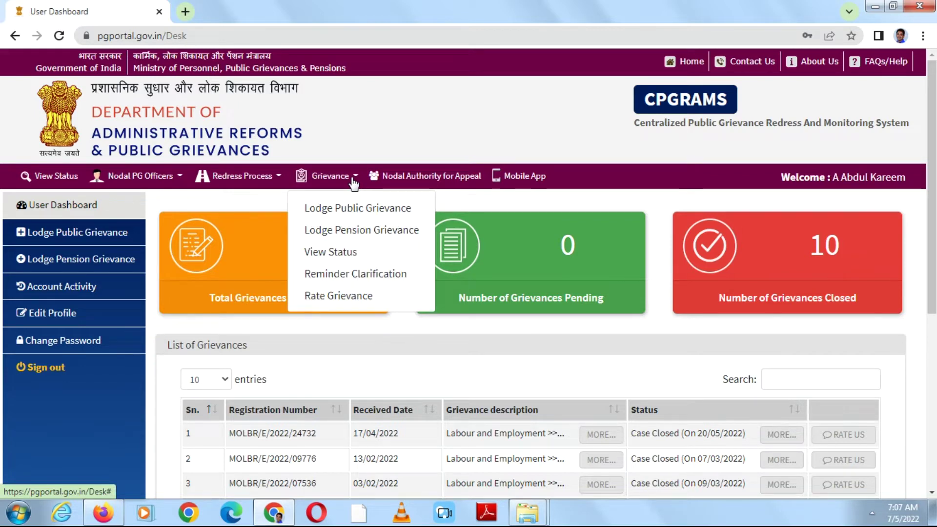
pyautogui.click(343, 210)
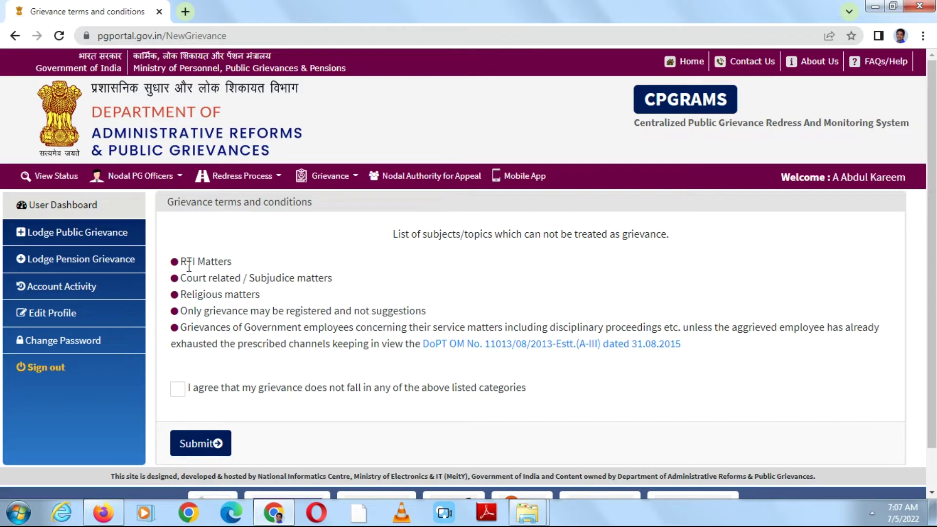
# - Agree the grievance is not in any listed excluded category and submit the terms
pyautogui.click(185, 396)
pyautogui.click(203, 443)
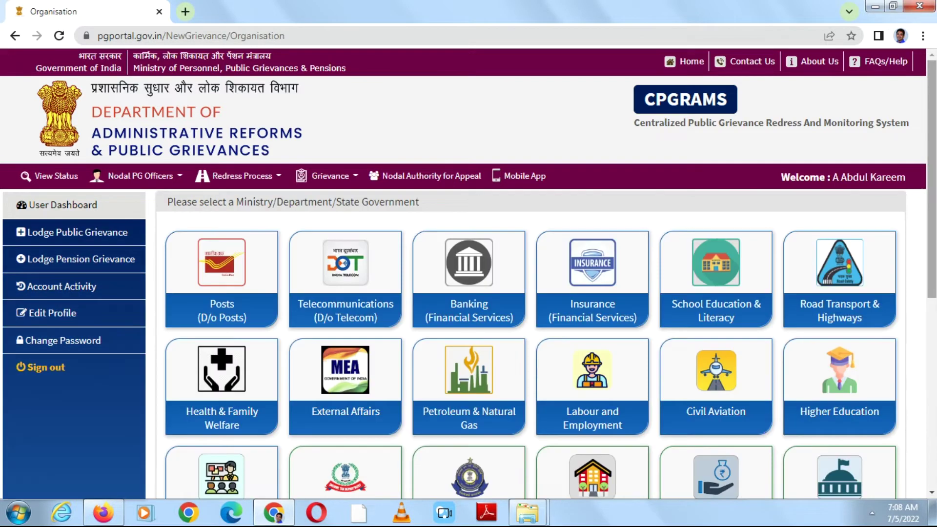
pyautogui.scroll(-2, 469, 274)
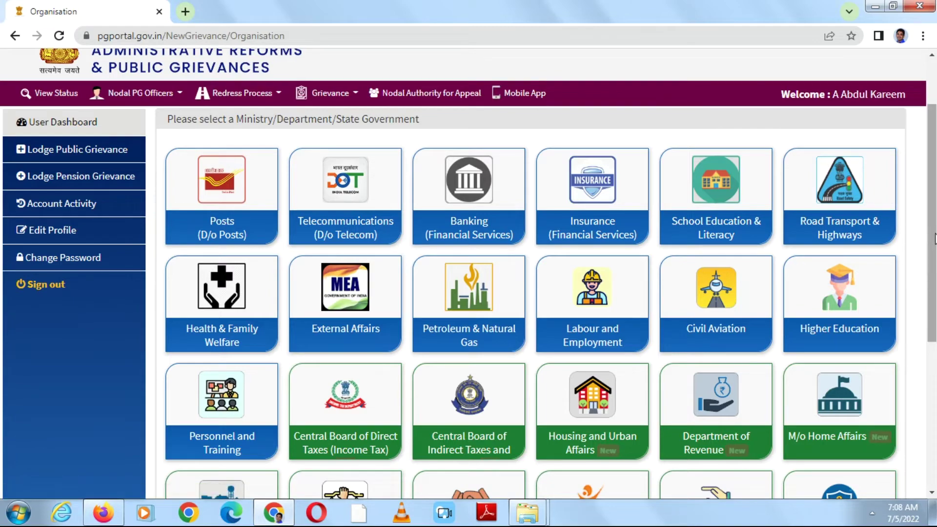
# - Pick Labour and Employment as the ministry for the new grievance
pyautogui.moveTo(934, 239); pyautogui.dragTo(935, 270)
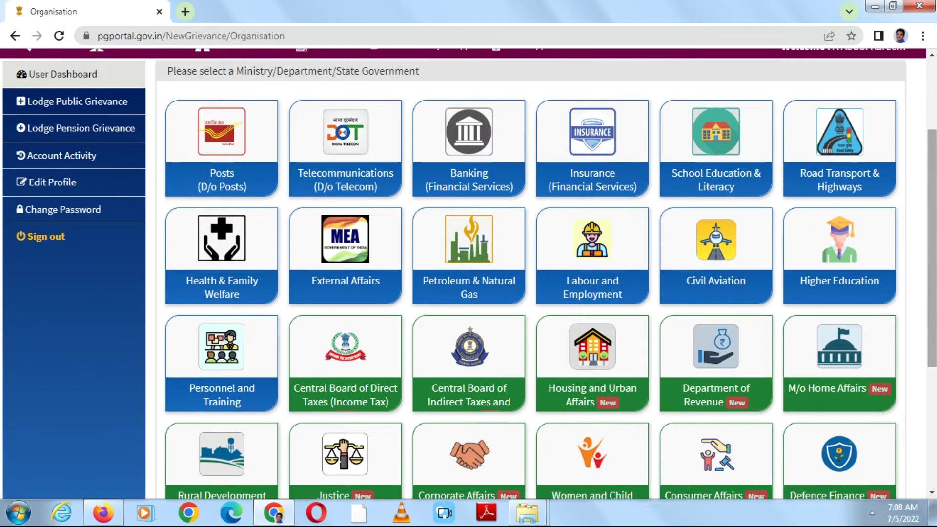
pyautogui.click(602, 257)
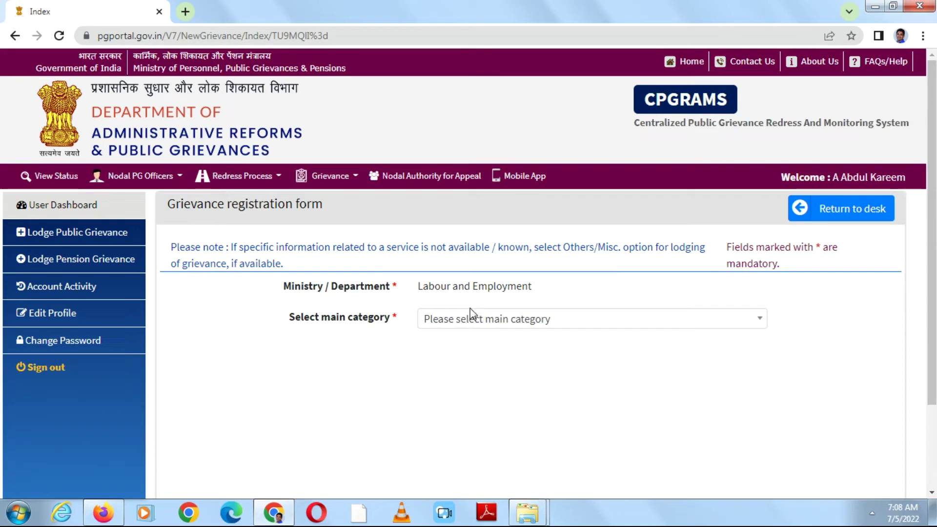
# - Set the main category to PF Withdrawal and the next-level category to Others
pyautogui.click(528, 322)
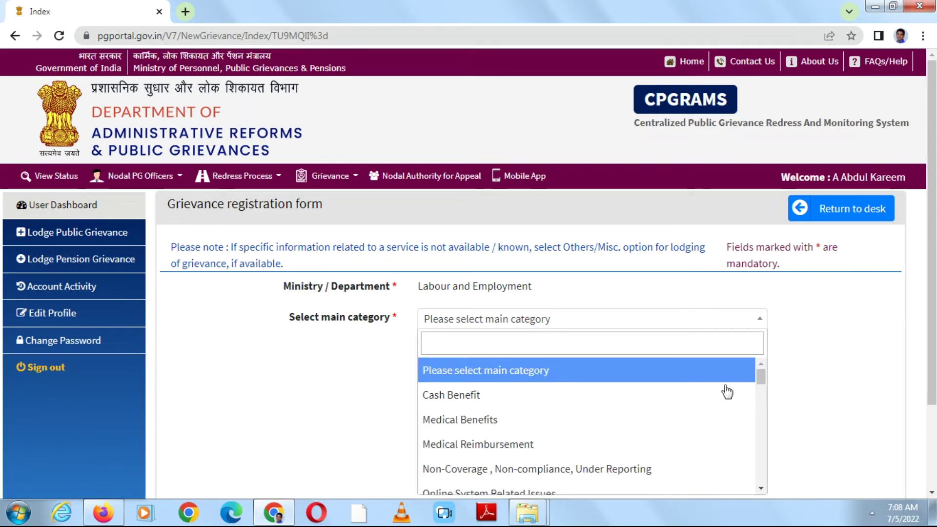
pyautogui.moveTo(762, 378); pyautogui.dragTo(762, 440)
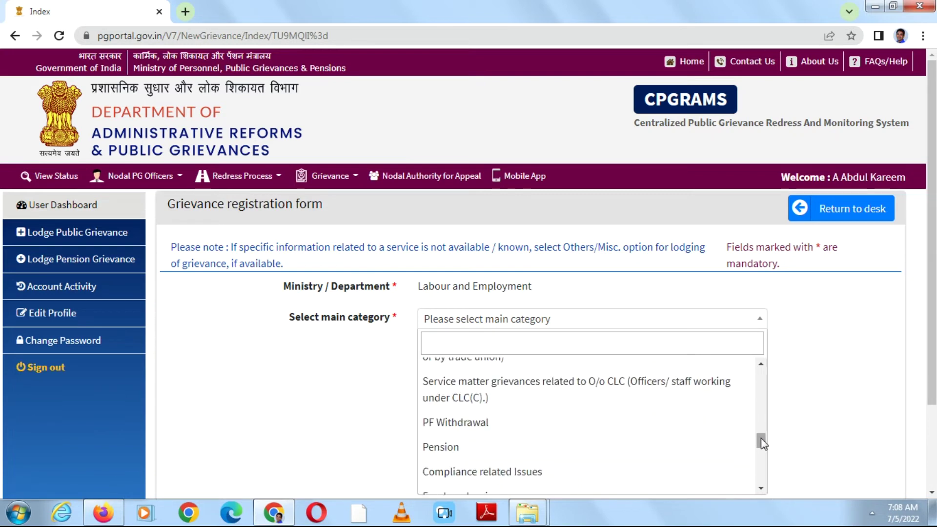
pyautogui.click(580, 429)
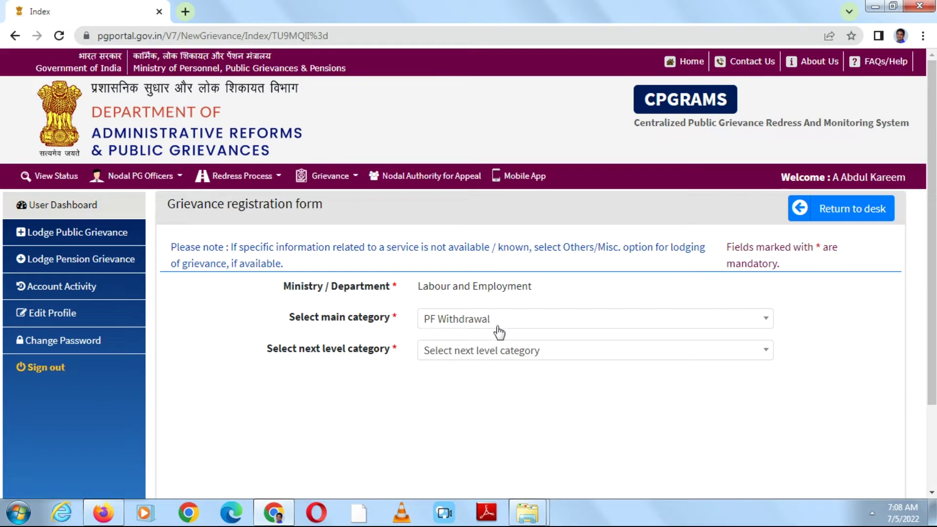
pyautogui.click(544, 356)
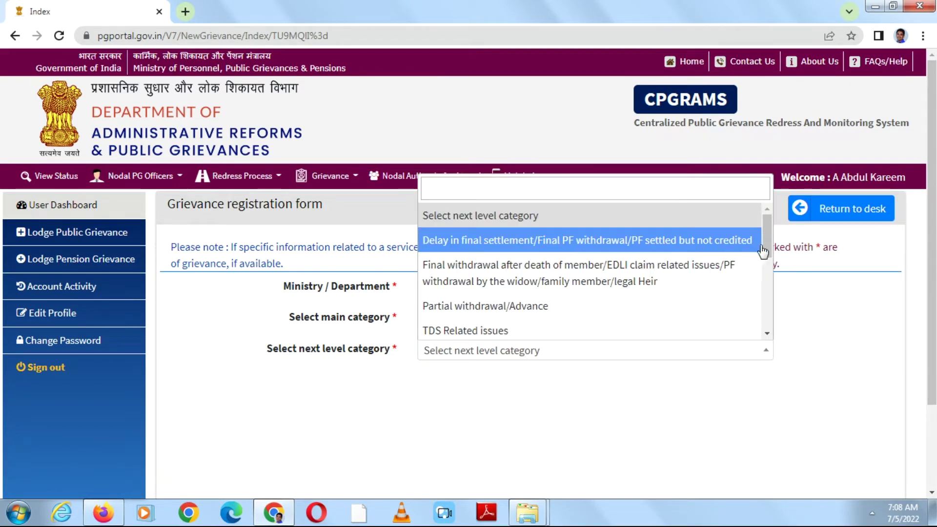
pyautogui.moveTo(767, 251); pyautogui.dragTo(769, 303)
pyautogui.moveTo(769, 323); pyautogui.dragTo(768, 325)
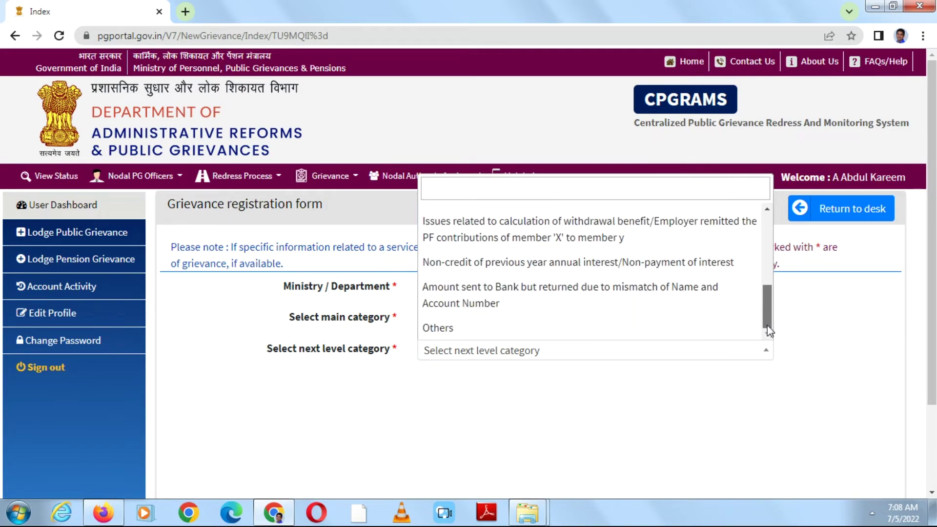
pyautogui.click(623, 336)
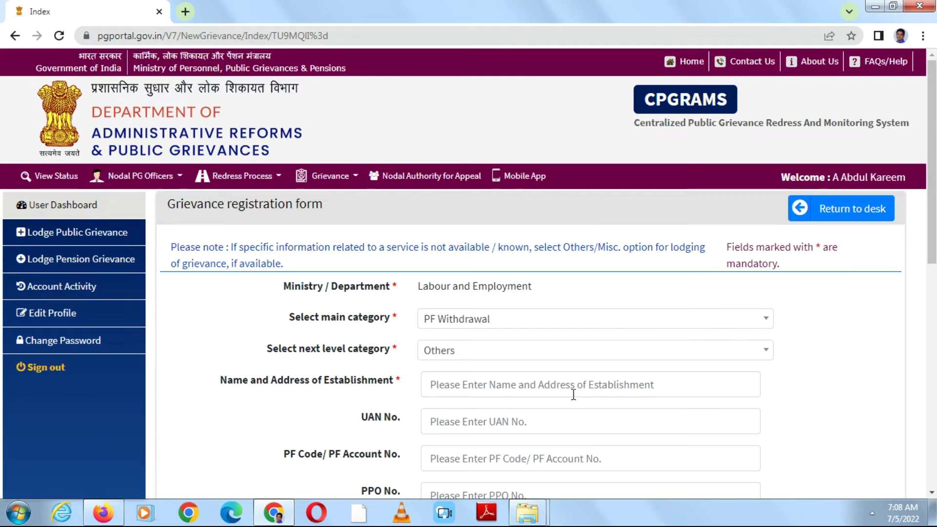
# - Paste the establishment's name and address, removing the duplicated SALEM at the end
pyautogui.click(573, 395)
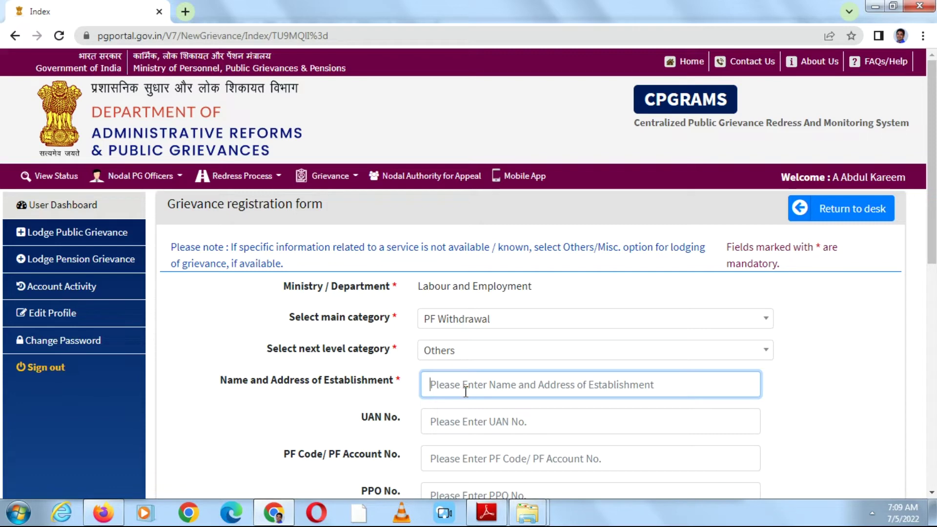
pyautogui.rightClick(465, 392)
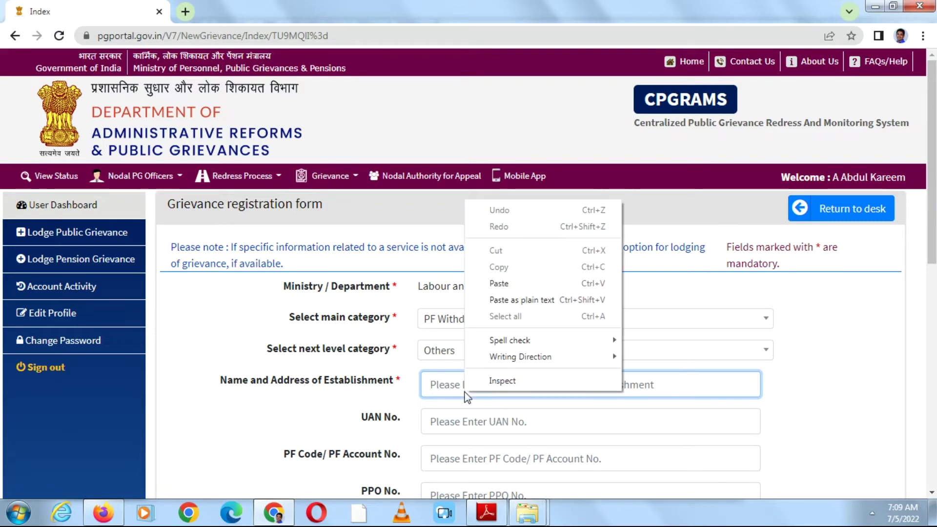
pyautogui.click(514, 283)
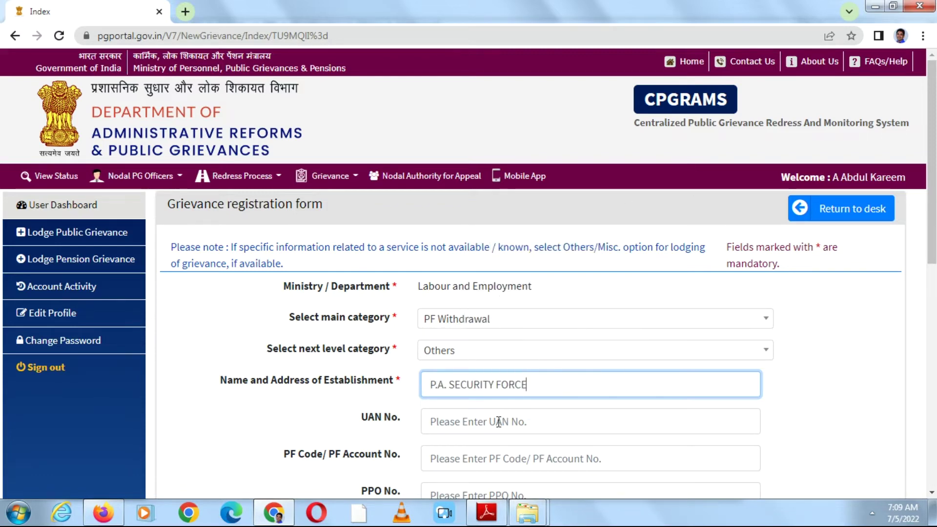
pyautogui.rightClick(557, 384)
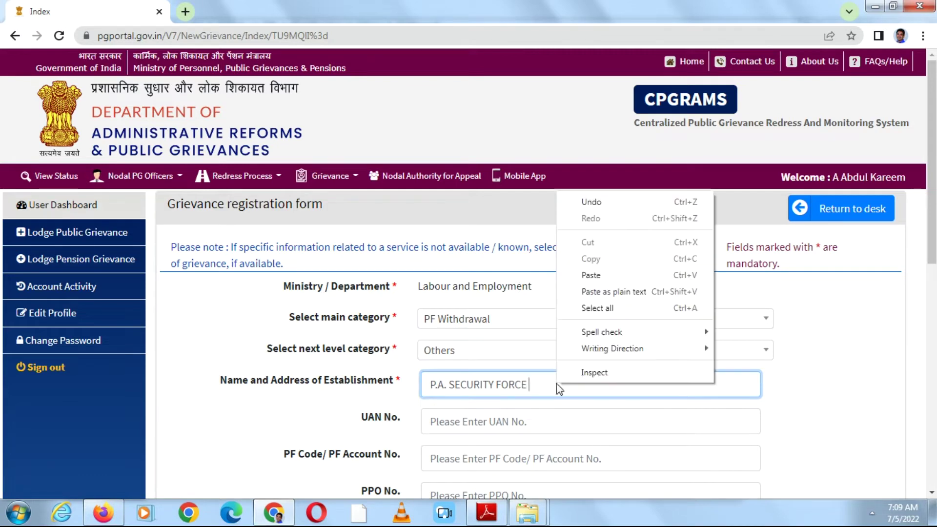
pyautogui.click(595, 283)
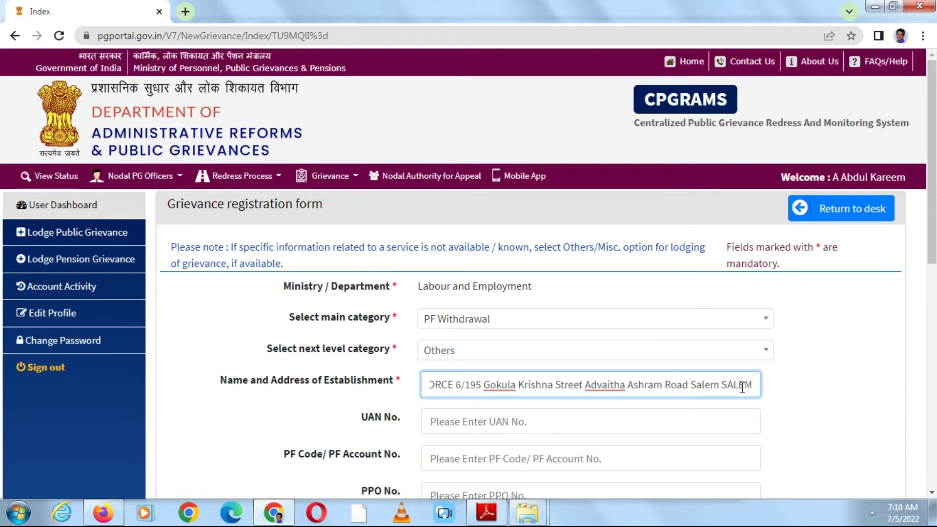
pyautogui.click(758, 387)
pyautogui.press('BackSpace')
pyautogui.press('BackSpace')
pyautogui.press('BackSpace')
pyautogui.press('BackSpace')
pyautogui.press('BackSpace')
pyautogui.press('BackSpace')
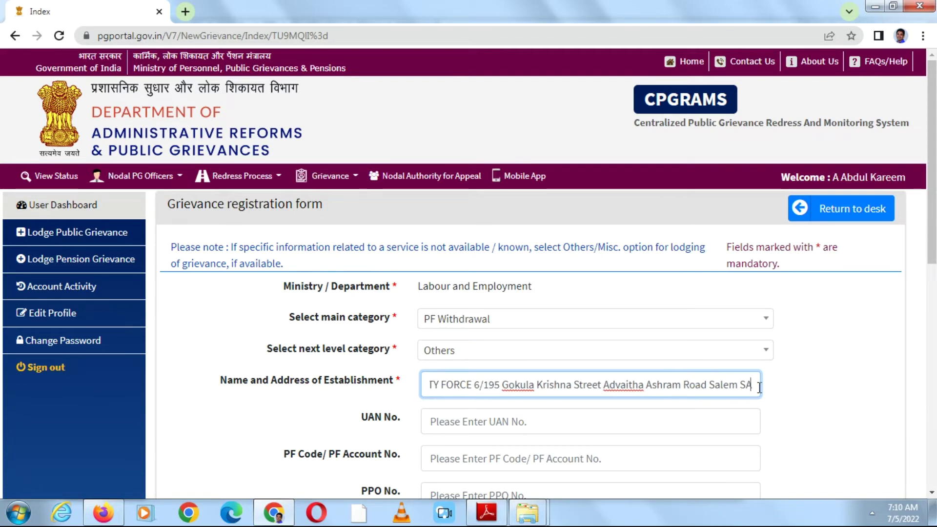
# - Paste the member's UAN number, leaving the optional PF code empty
pyautogui.press('Tab')
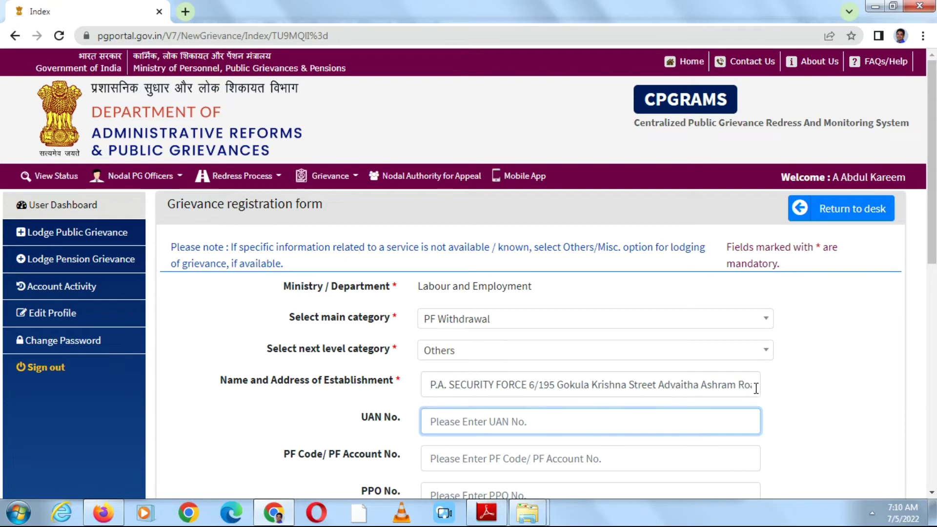
pyautogui.scroll(-2, 760, 387)
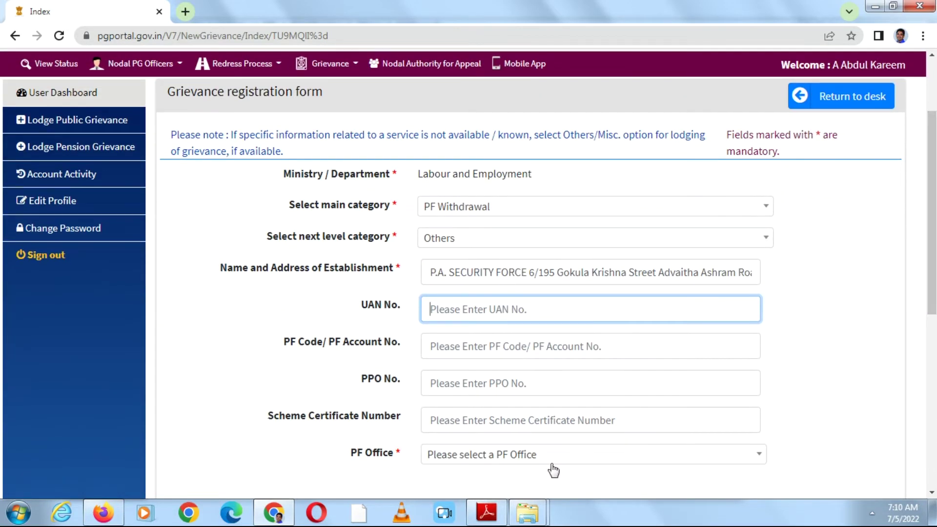
pyautogui.hotkey('ctrl', 'v')
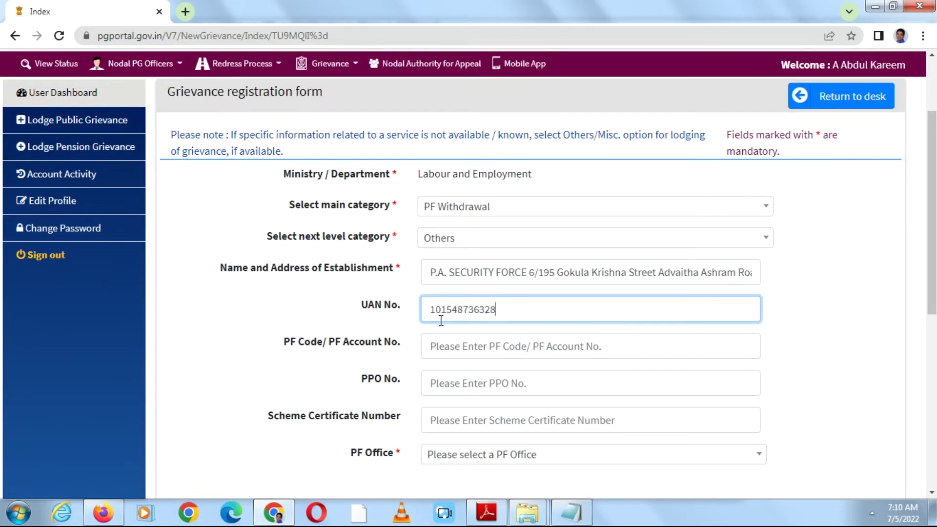
pyautogui.press('Tab')
pyautogui.press('Tab')
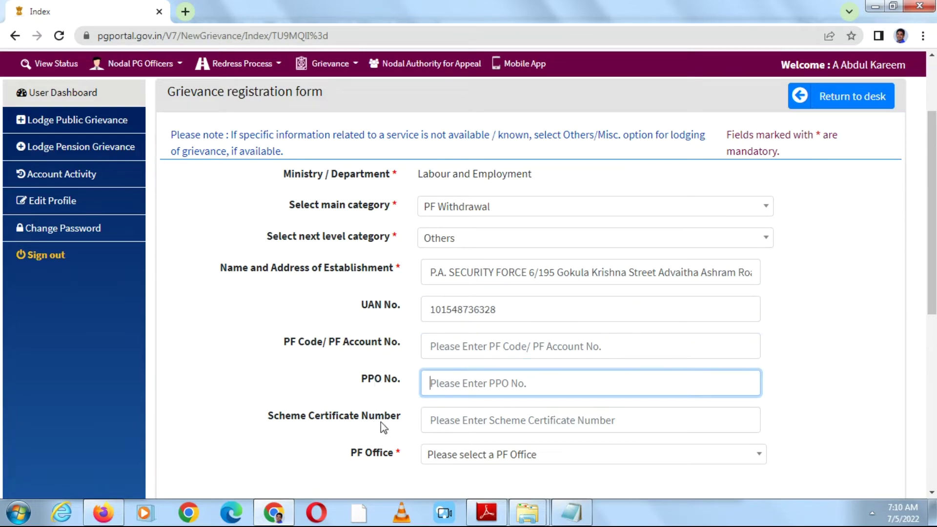
# - Set the PF Office to Others
pyautogui.press('Tab')
pyautogui.press('Tab')
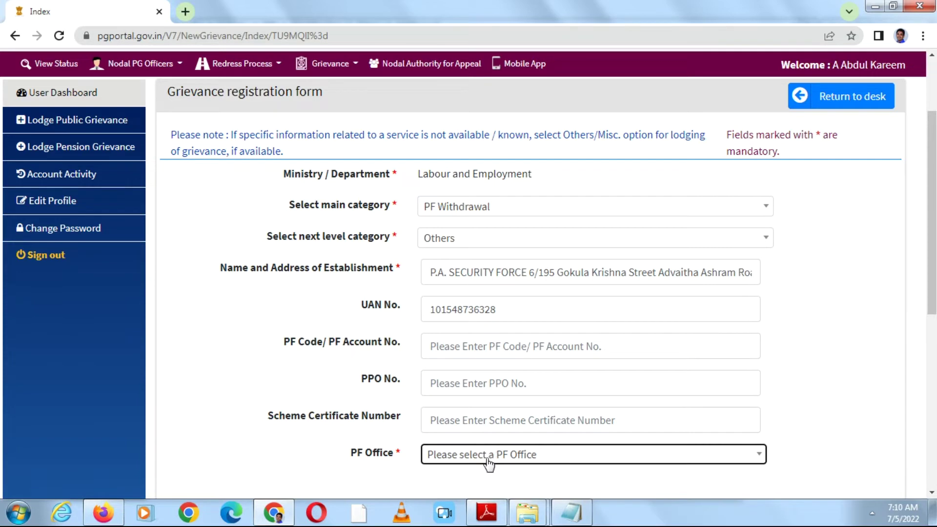
pyautogui.click(488, 458)
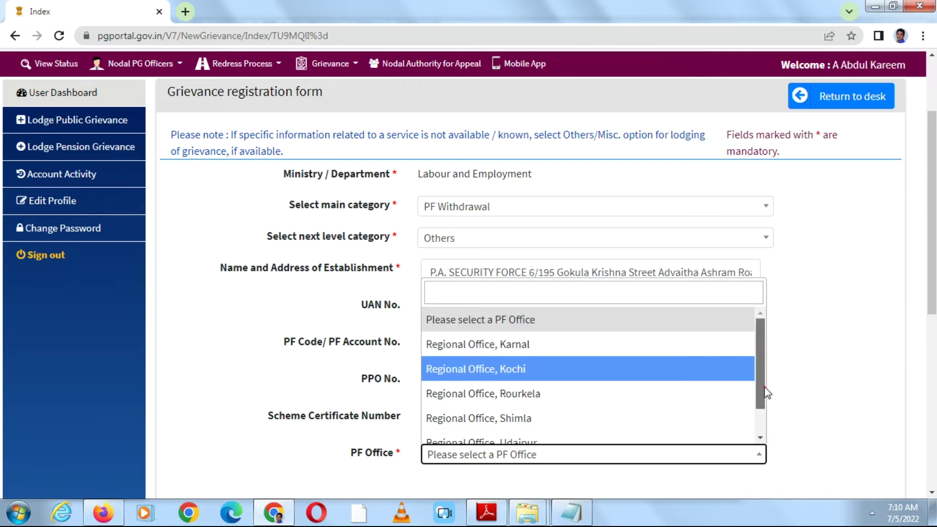
pyautogui.scroll(-2, 766, 420)
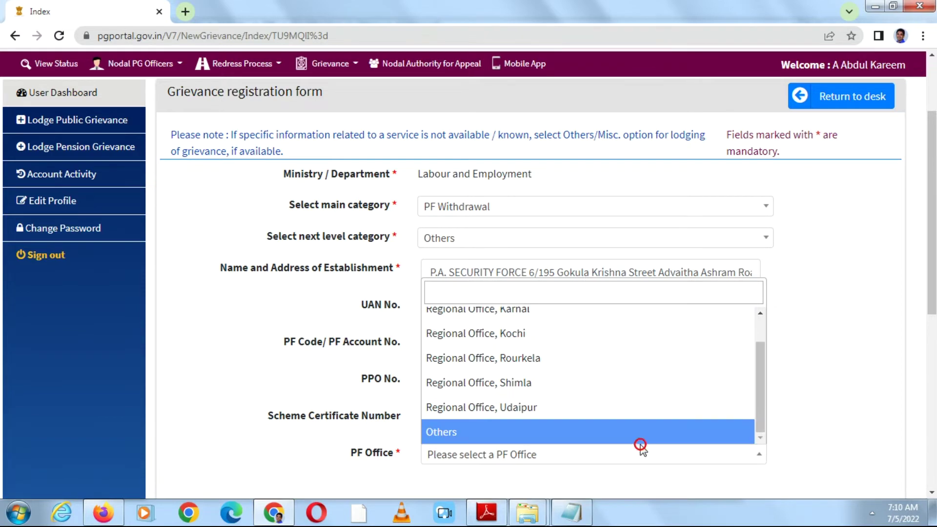
pyautogui.click(642, 439)
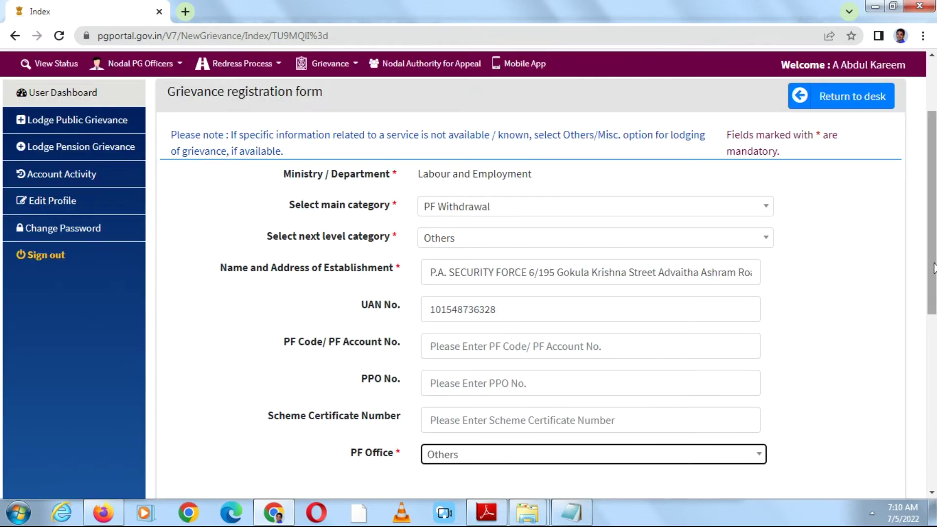
pyautogui.scroll(-5, 933, 267)
pyautogui.click(482, 326)
# - Paste the letter asking to reactivate the disabled UAN account for urgent hospital expenses
pyautogui.write('Respected Sir / Madam, My name is Siddhaian , I cant open my UAN account for the last Three months following massage as showing Your Account is Disabled. So kindly request you please activate my UAN Account as soon as possible. I need emergency money for Hospital expenses. So kindly do needful.  Thanking you,')
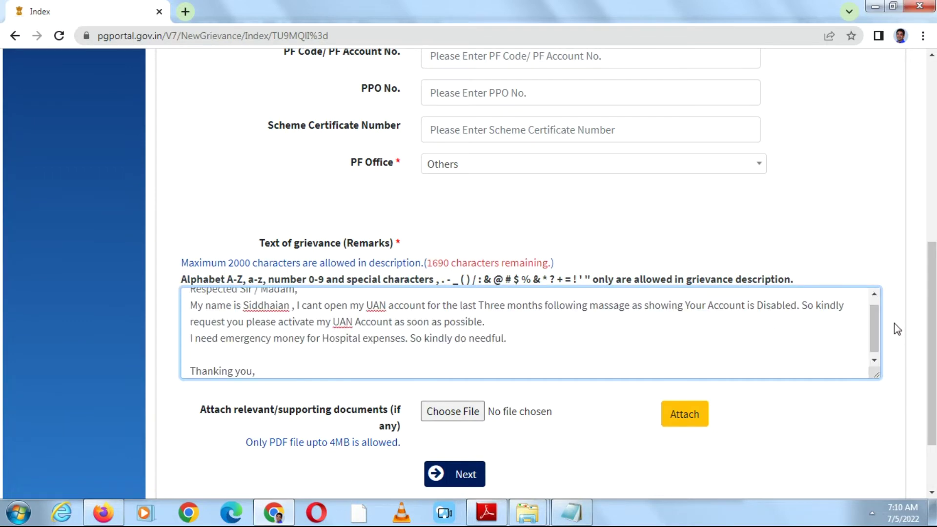
pyautogui.moveTo(874, 323); pyautogui.dragTo(874, 297)
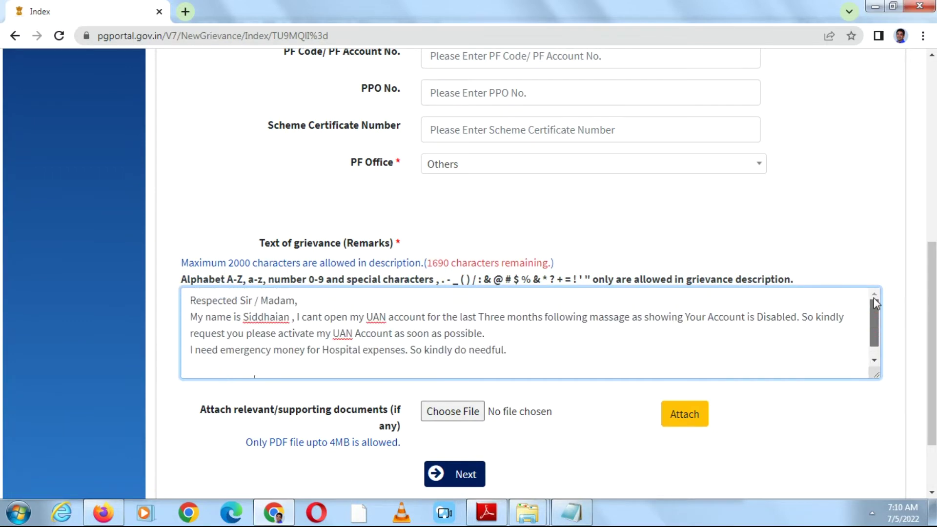
pyautogui.moveTo(874, 297)
pyautogui.mouseDown()
pyautogui.moveTo(873, 339)
pyautogui.moveTo(873, 300)
pyautogui.mouseUp()
pyautogui.moveTo(932, 277); pyautogui.dragTo(932, 316)
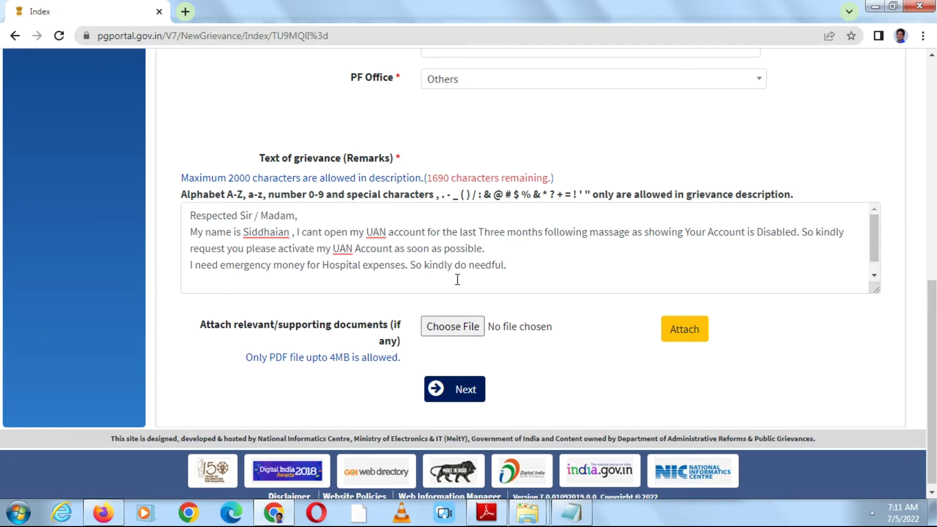
# - Attach Proof New.pdf (67 KB) as proof and continue to the Grievance Details page
pyautogui.click(465, 329)
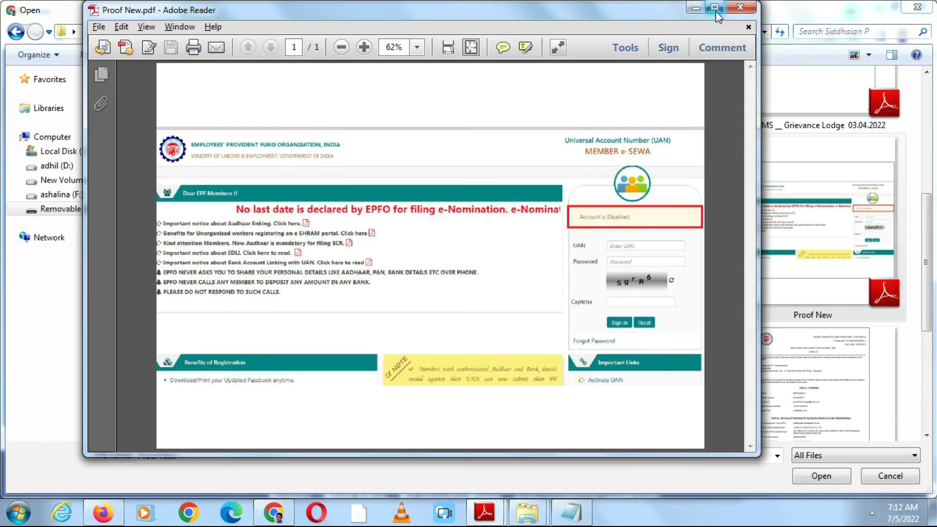
pyautogui.click(713, 6)
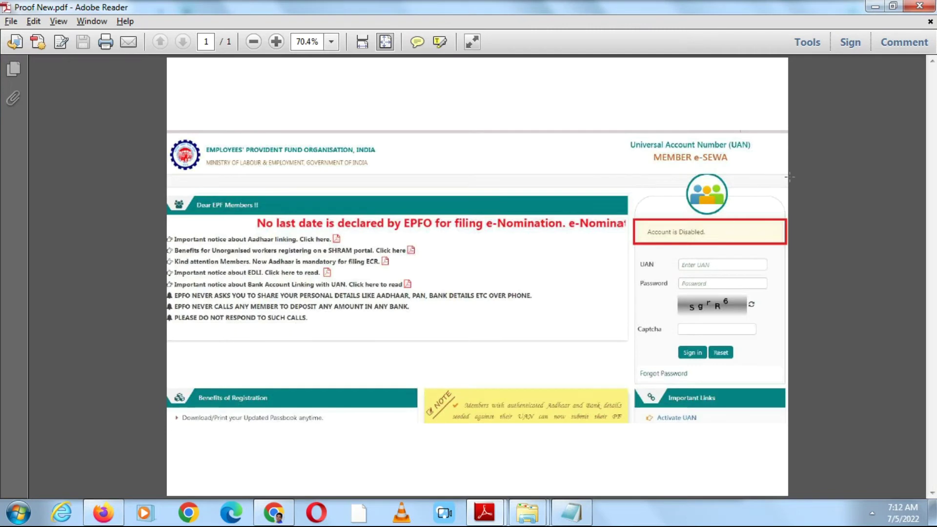
pyautogui.click(920, 5)
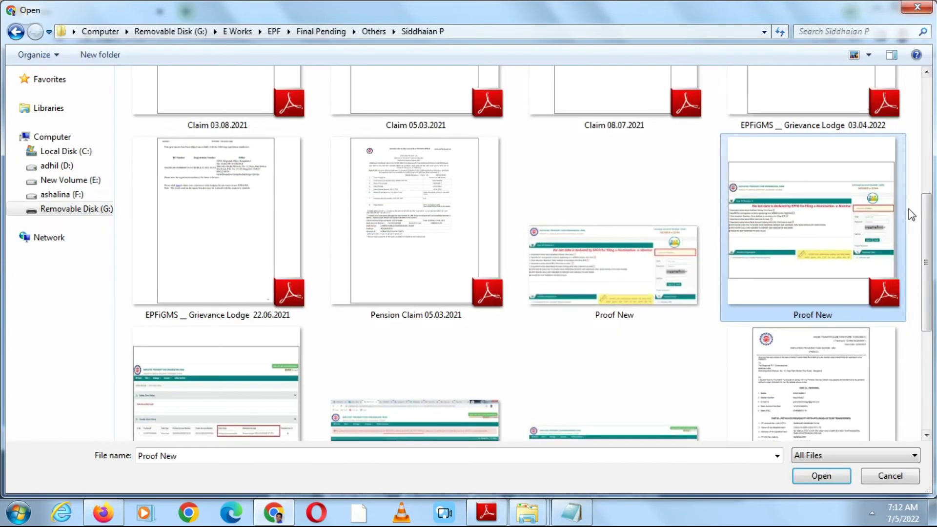
pyautogui.click(820, 476)
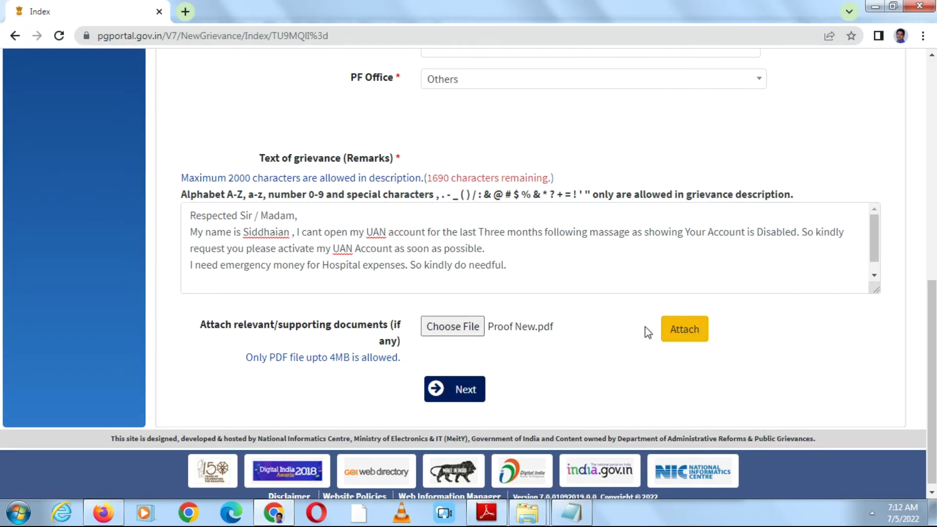
pyautogui.click(675, 332)
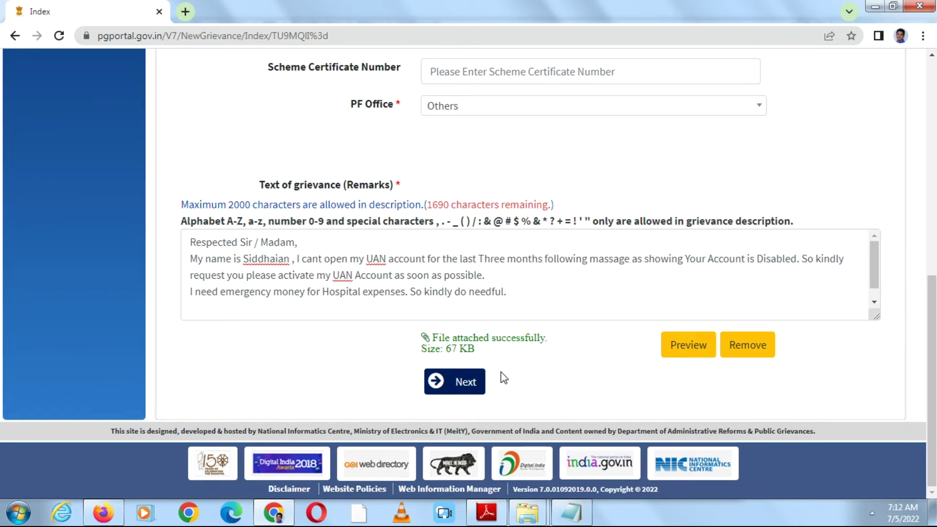
pyautogui.click(475, 388)
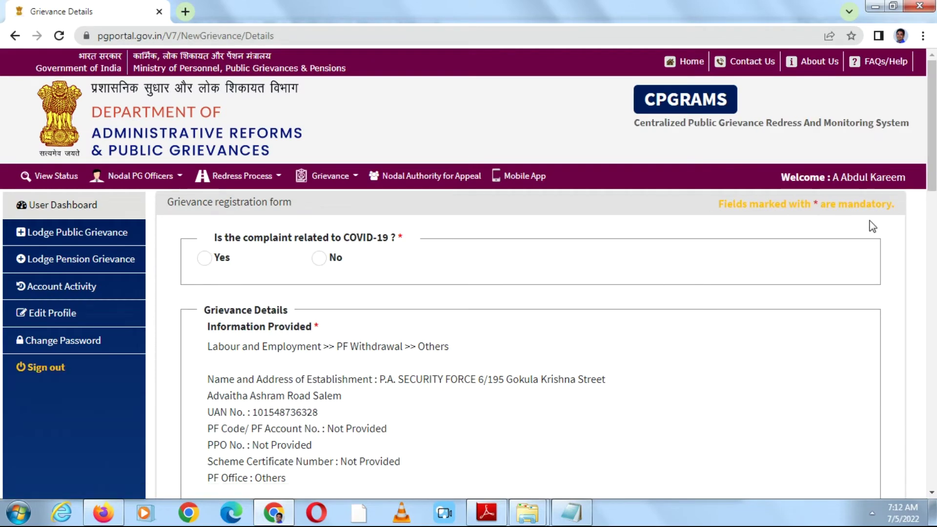
# - Mark the grievance as not related to COVID-19 and review the remaining details
pyautogui.click(318, 258)
pyautogui.moveTo(933, 168); pyautogui.dragTo(934, 263)
pyautogui.moveTo(932, 226); pyautogui.dragTo(932, 293)
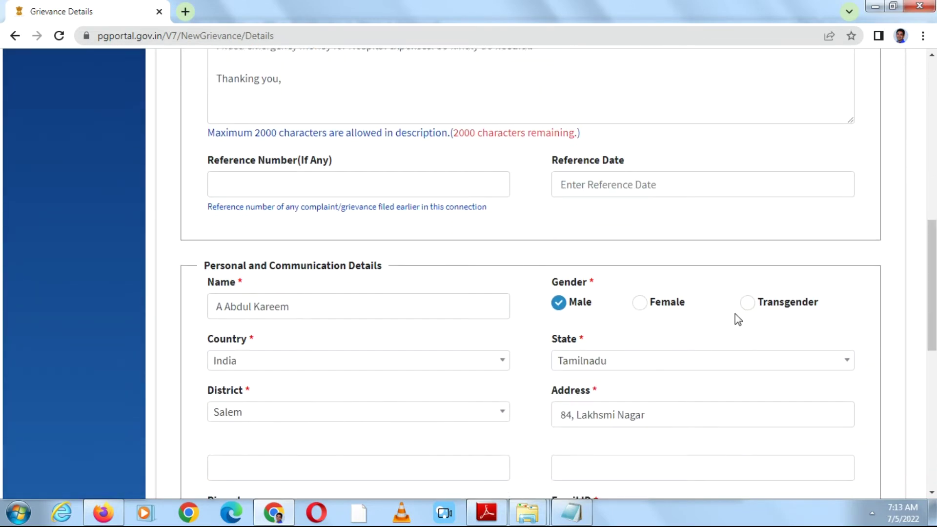
pyautogui.scroll(-3, 734, 317)
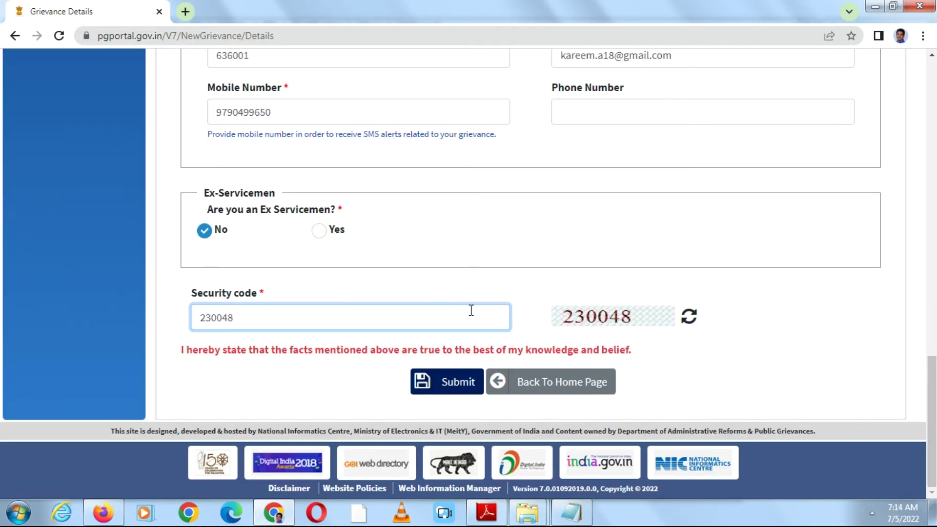
# - Submit the grievance and select the displayed registration number
pyautogui.click(453, 385)
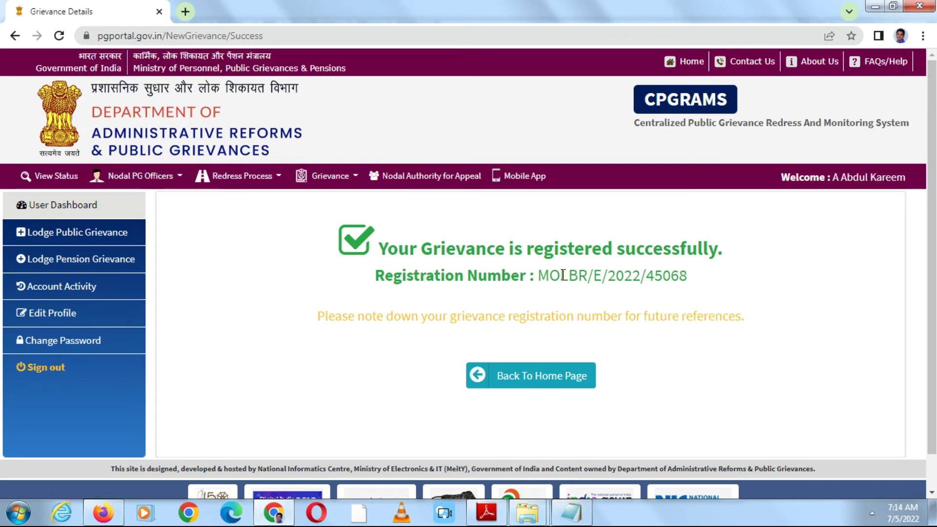
pyautogui.doubleClick(564, 277)
pyautogui.tripleClick(564, 276)
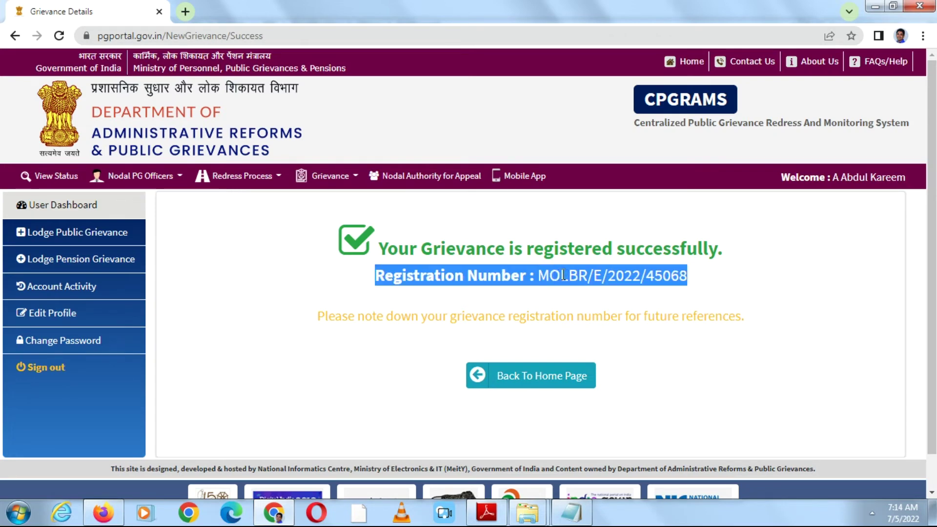
# - Return to the User Dashboard and review the 11 grievances, with the newest Under process
pyautogui.click(705, 279)
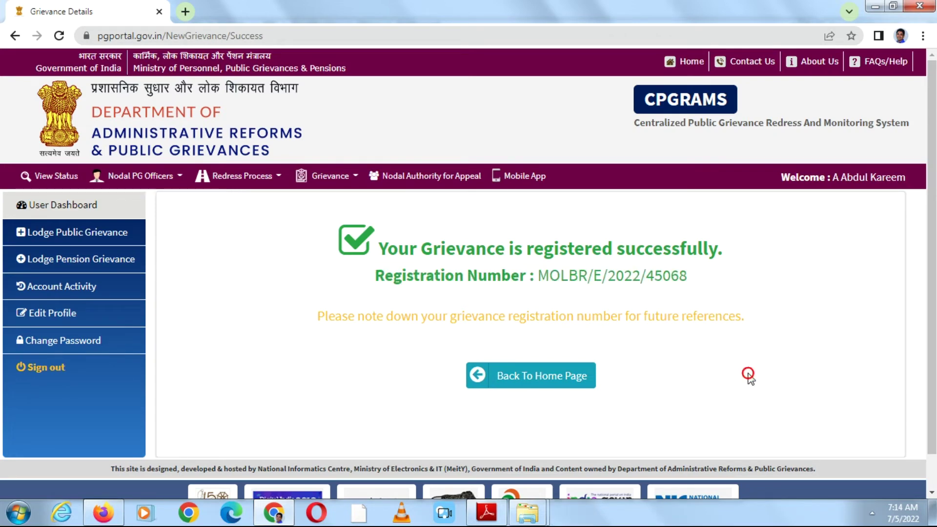
pyautogui.click(572, 383)
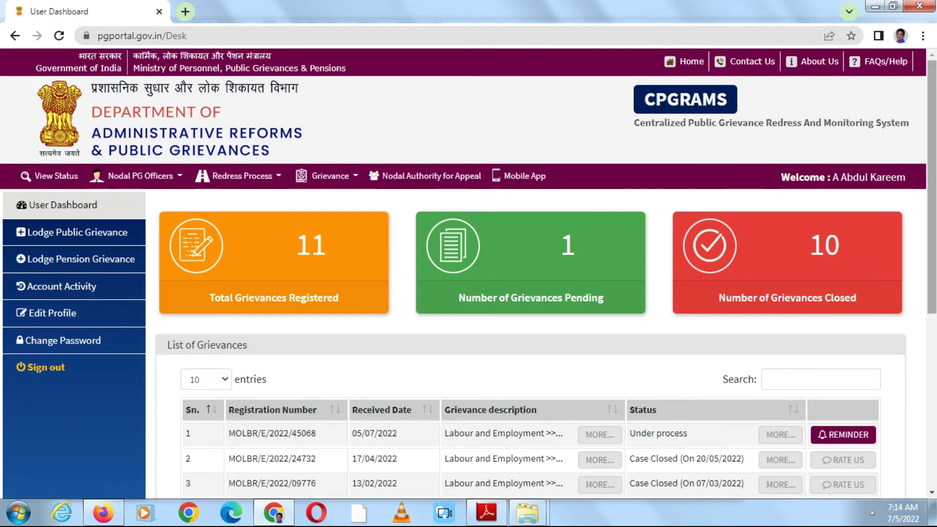
pyautogui.scroll(-3, 768, 252)
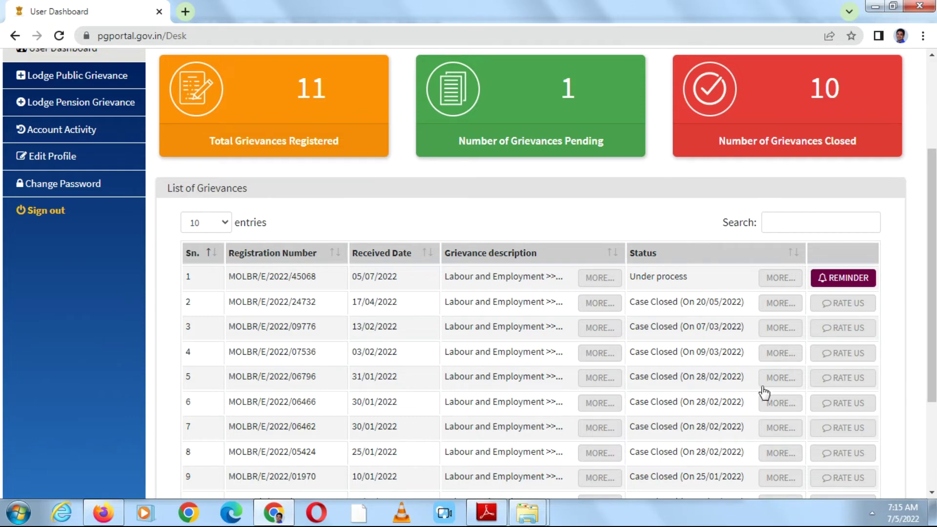
pyautogui.moveTo(932, 233); pyautogui.dragTo(932, 317)
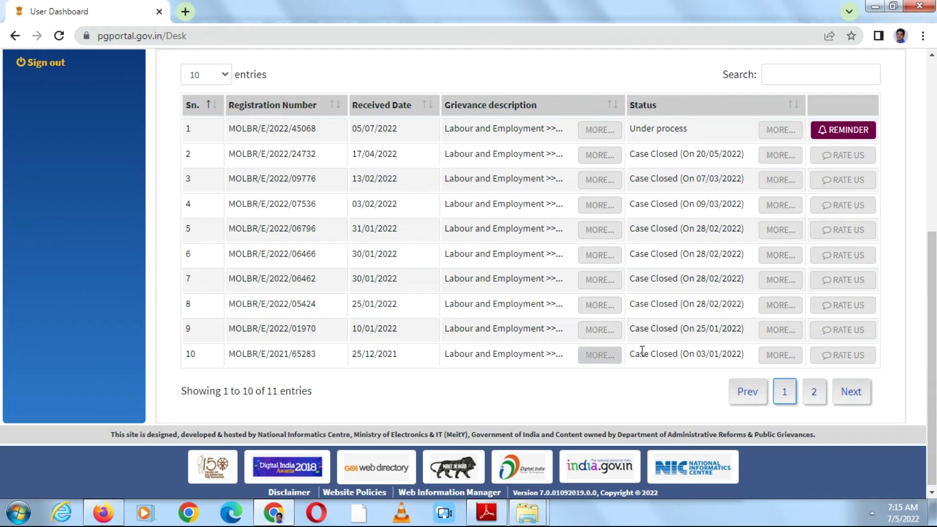
pyautogui.moveTo(932, 342); pyautogui.dragTo(935, 208)
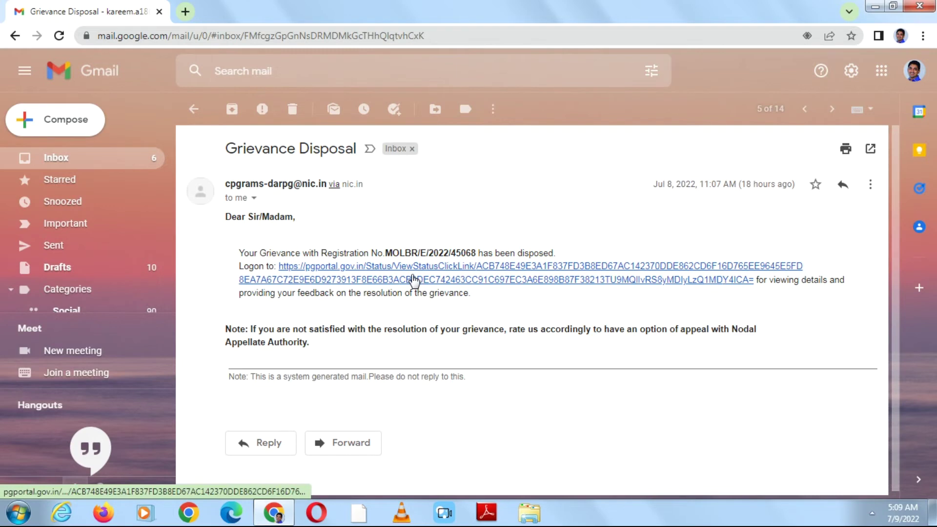
# - Open the pgportal.gov.in status link in the Grievance Disposal email
pyautogui.click(415, 280)
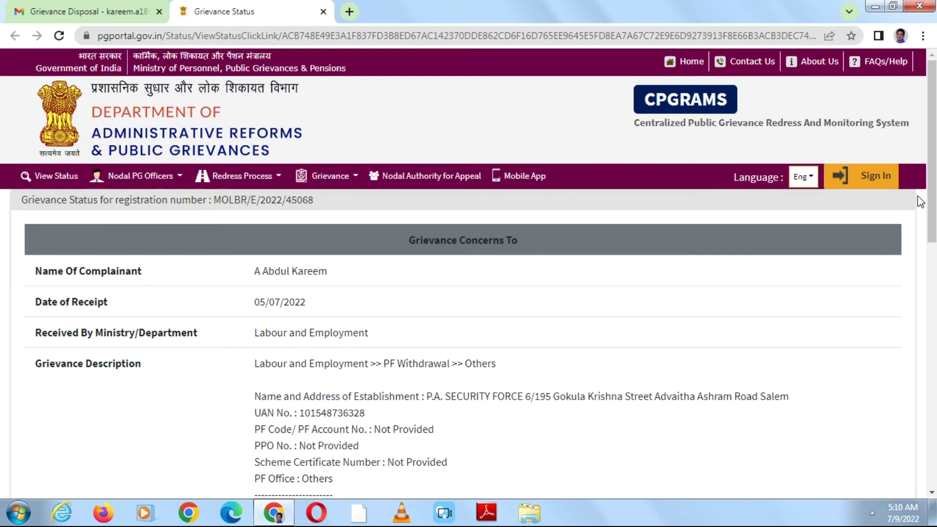
# - Review the Case closed status and officer remarks, then go to the CPGRAMS home page
pyautogui.click(932, 208)
pyautogui.moveTo(932, 208); pyautogui.dragTo(935, 421)
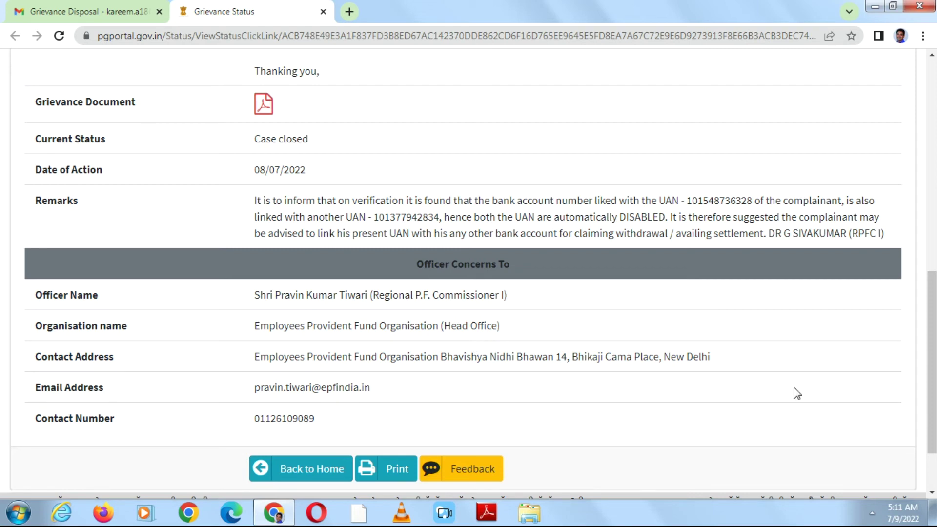
pyautogui.moveTo(934, 316); pyautogui.dragTo(934, 373)
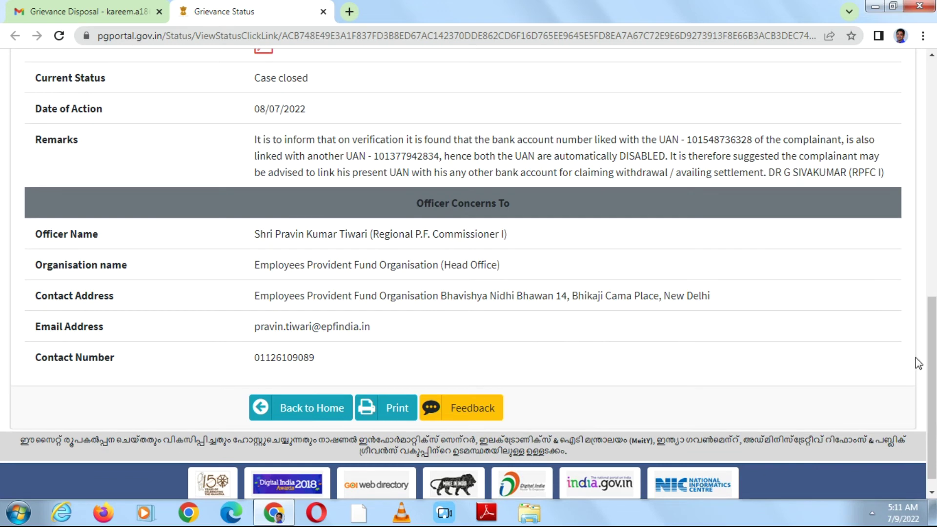
pyautogui.moveTo(933, 374); pyautogui.dragTo(917, 82)
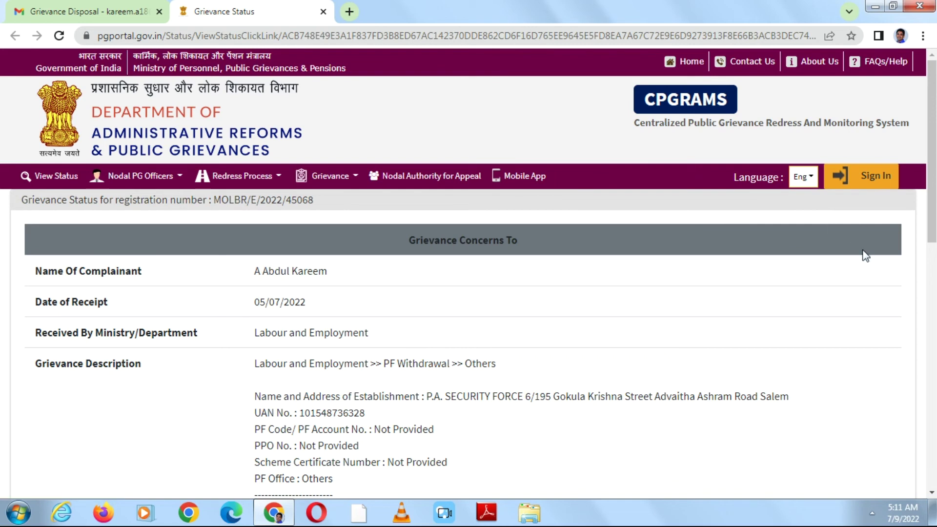
pyautogui.scroll(-1, 468, 273)
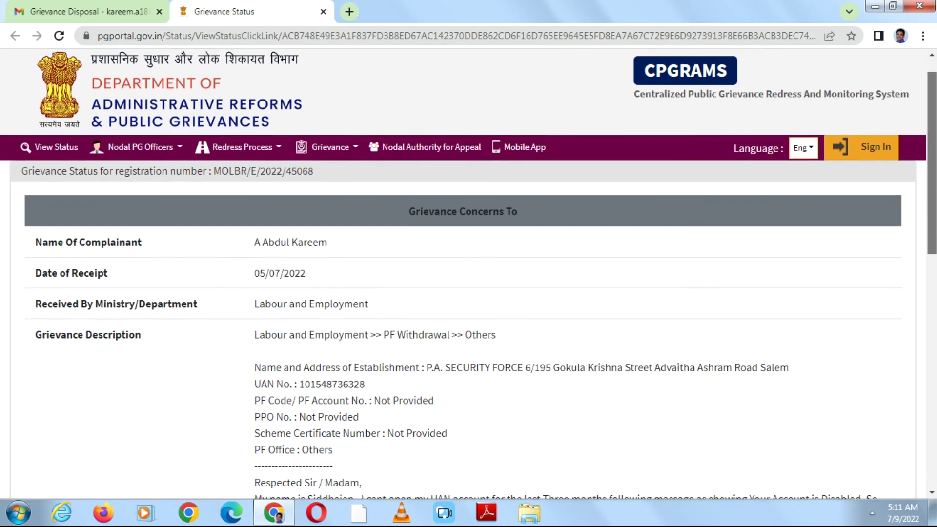
pyautogui.scroll(-7, 469, 274)
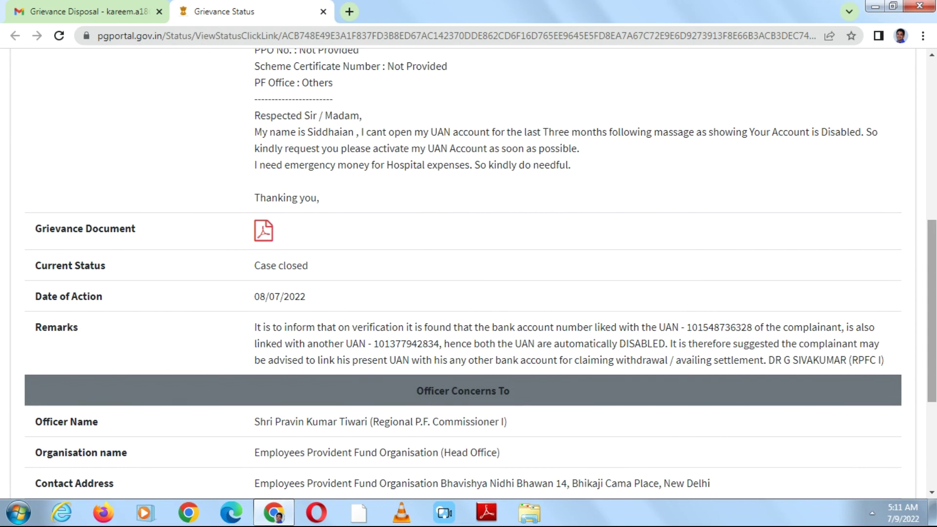
pyautogui.scroll(-4, 468, 274)
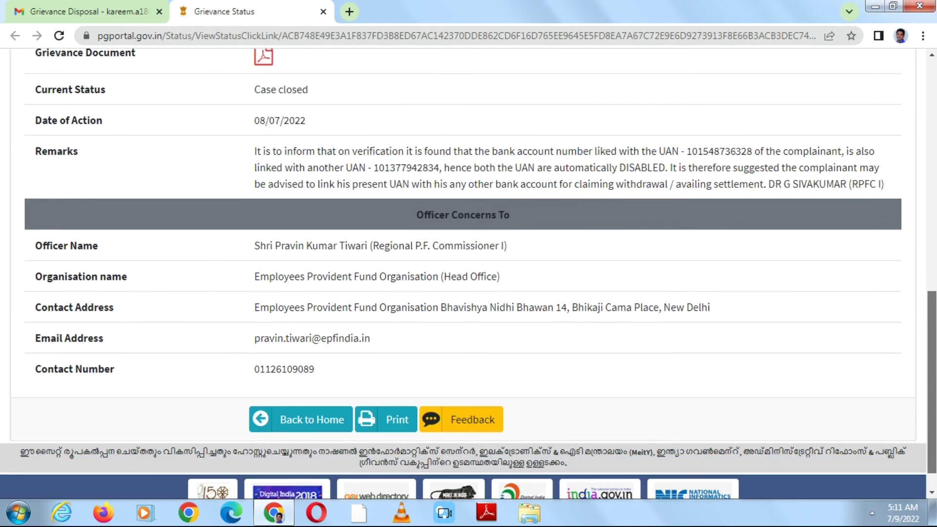
pyautogui.moveTo(932, 415); pyautogui.dragTo(931, 182)
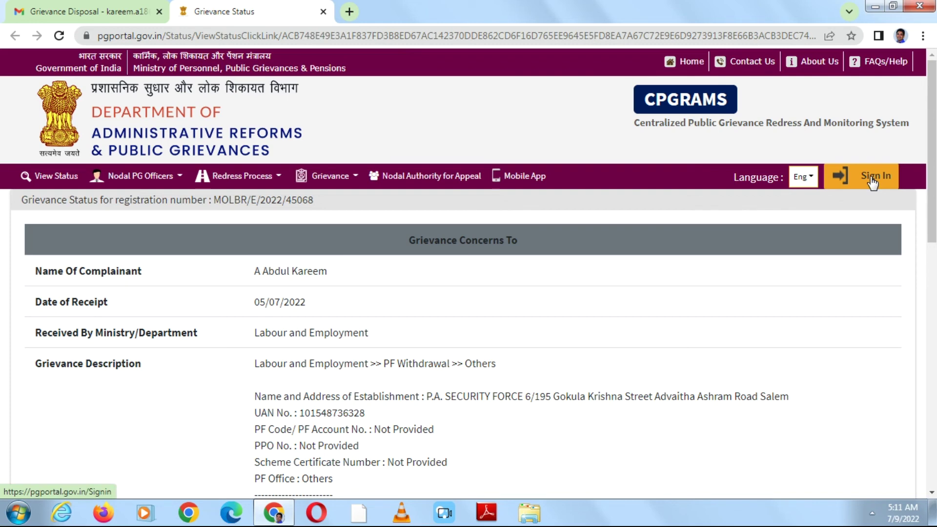
pyautogui.click(684, 68)
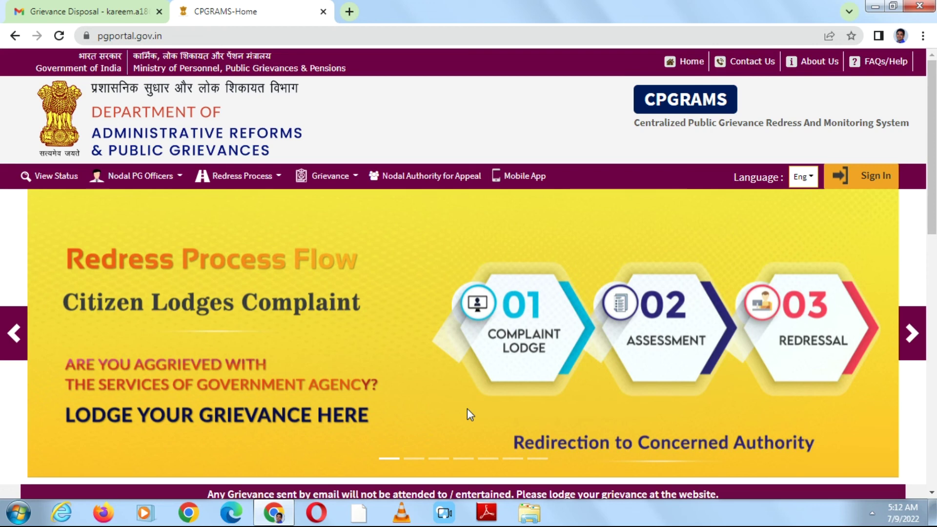
pyautogui.click(872, 513)
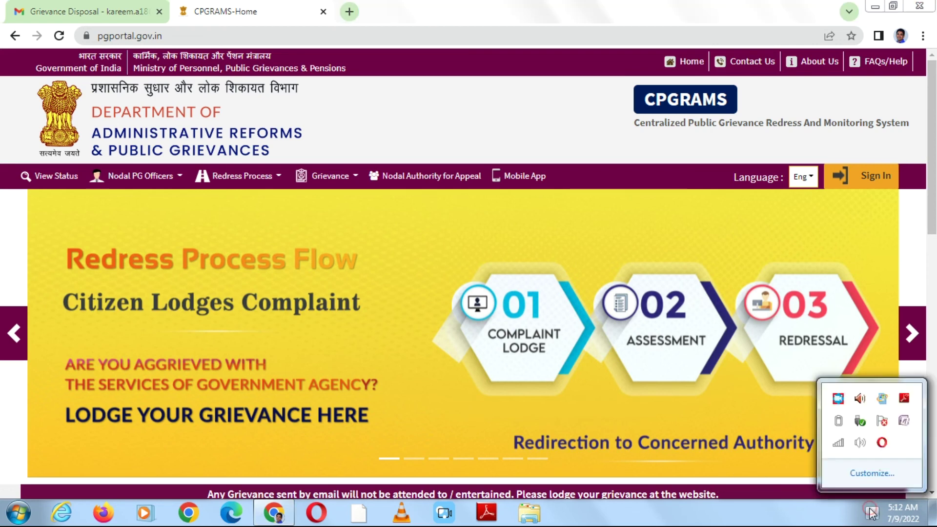